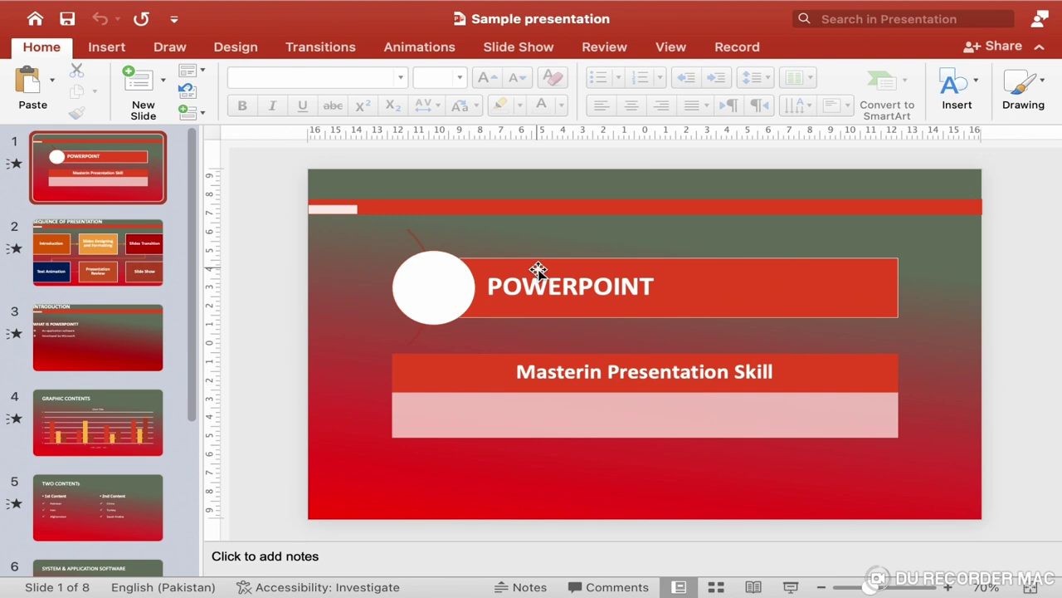
# Switch to Slide Sorter view, step through slides 2, 3 and 4, then return to slide 1.
pyautogui.click(538, 269)
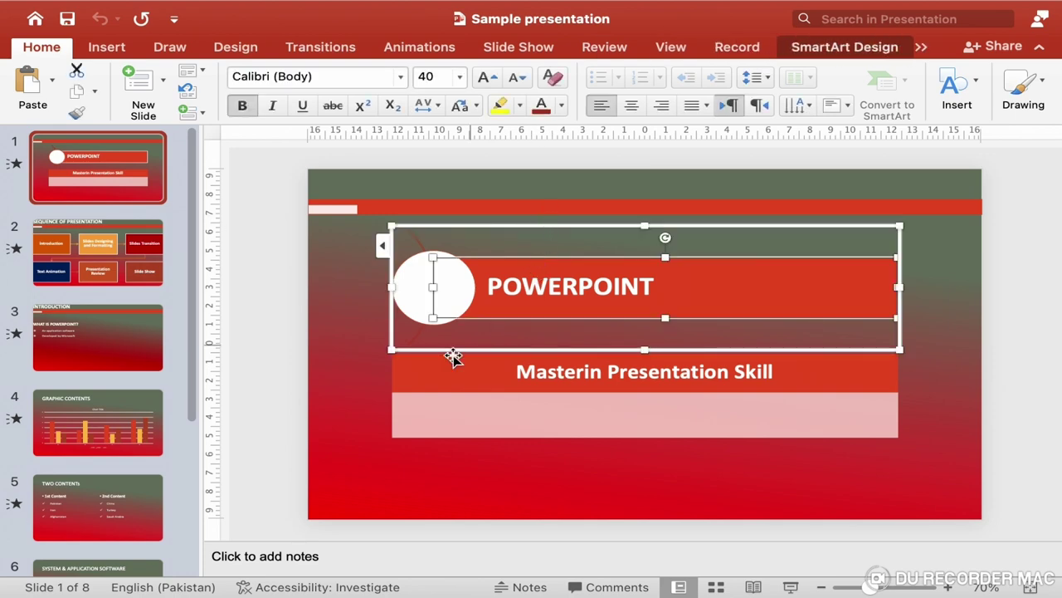
pyautogui.click(413, 465)
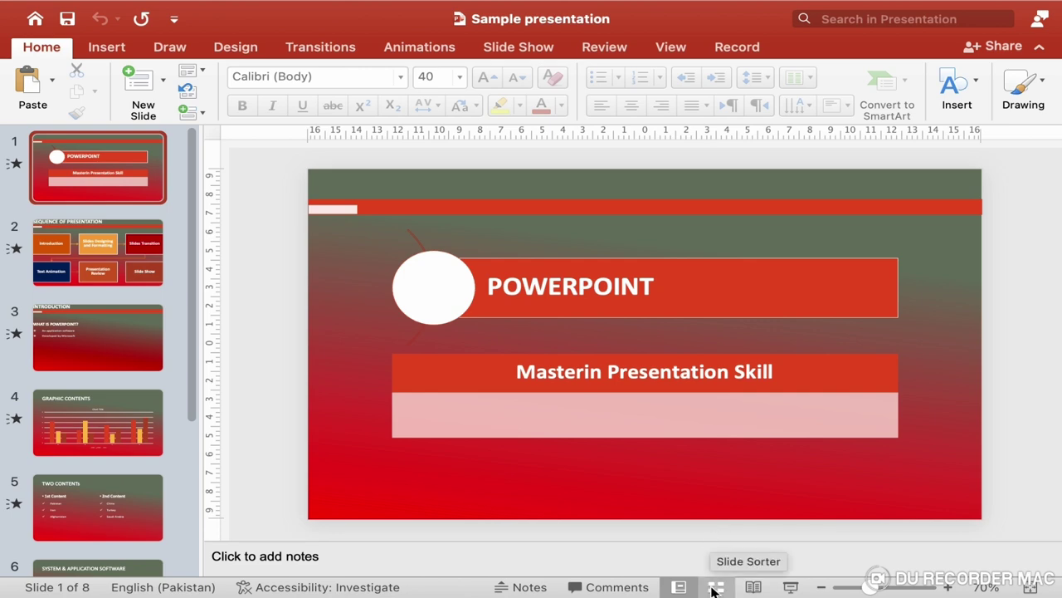
pyautogui.click(714, 588)
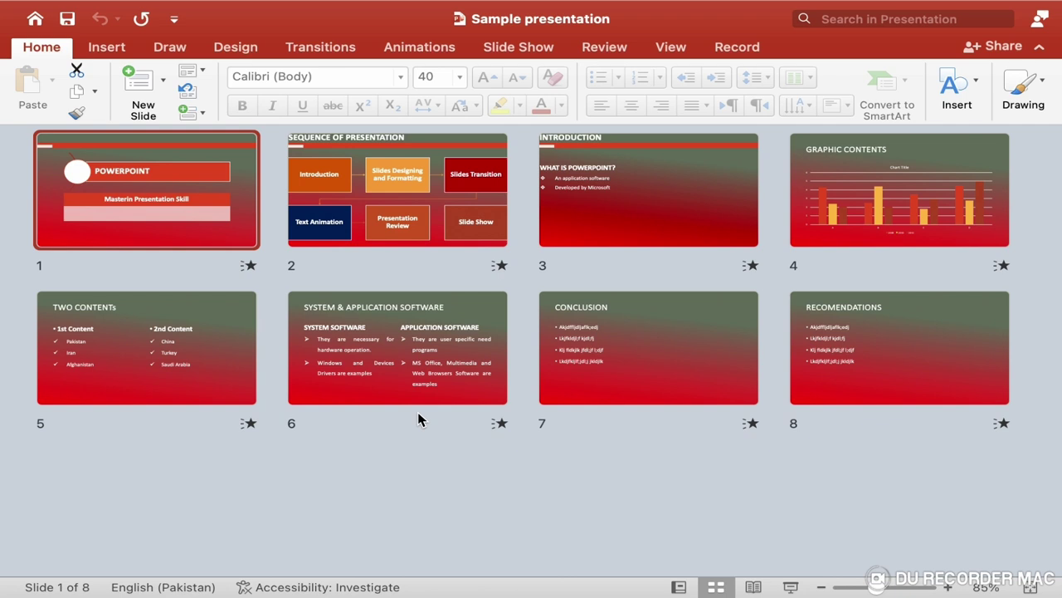
pyautogui.click(465, 207)
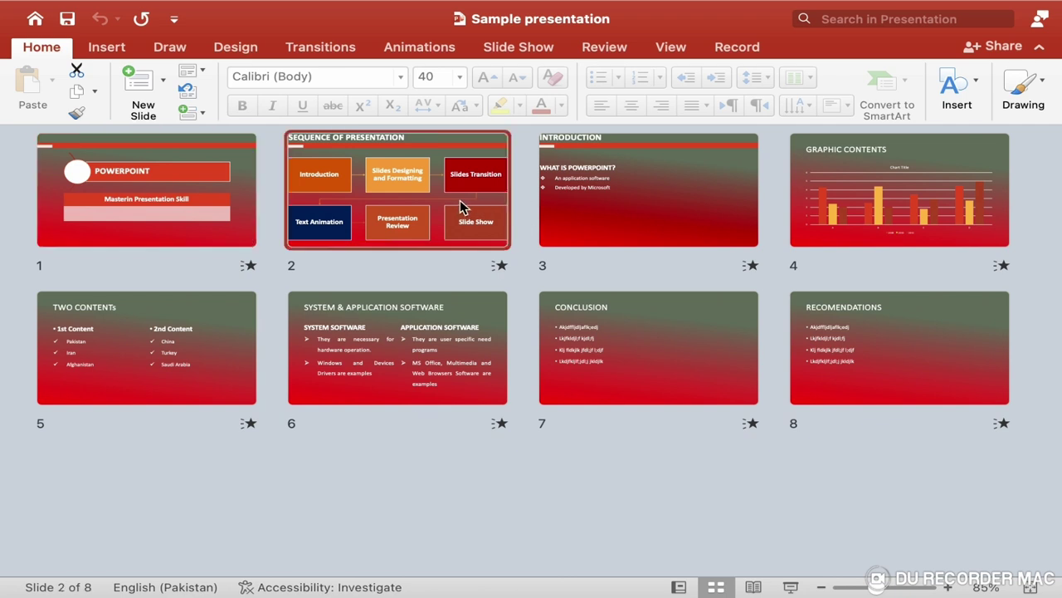
pyautogui.click(638, 209)
pyautogui.click(851, 208)
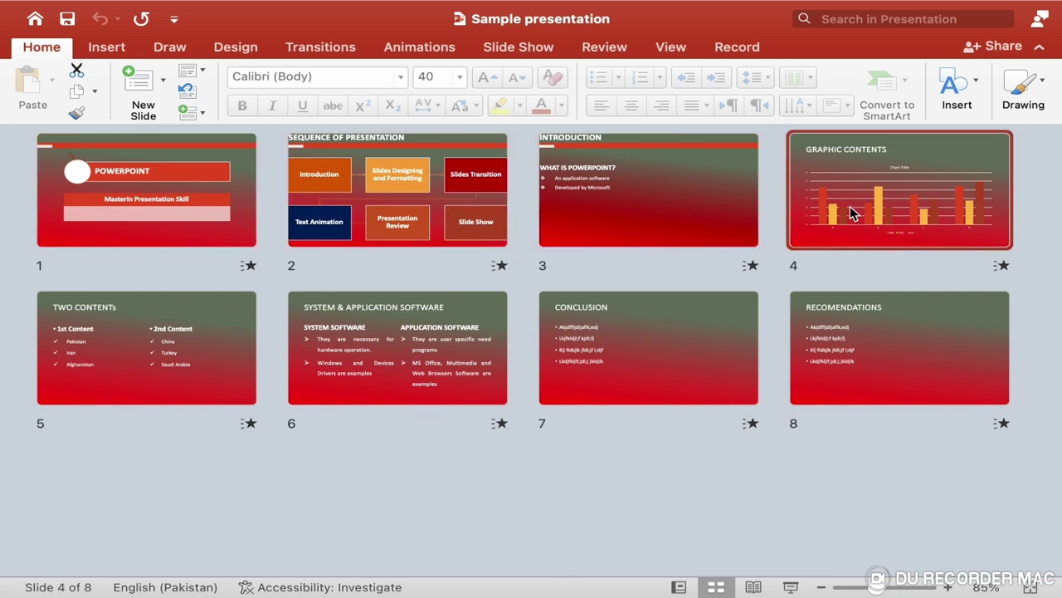
pyautogui.click(224, 226)
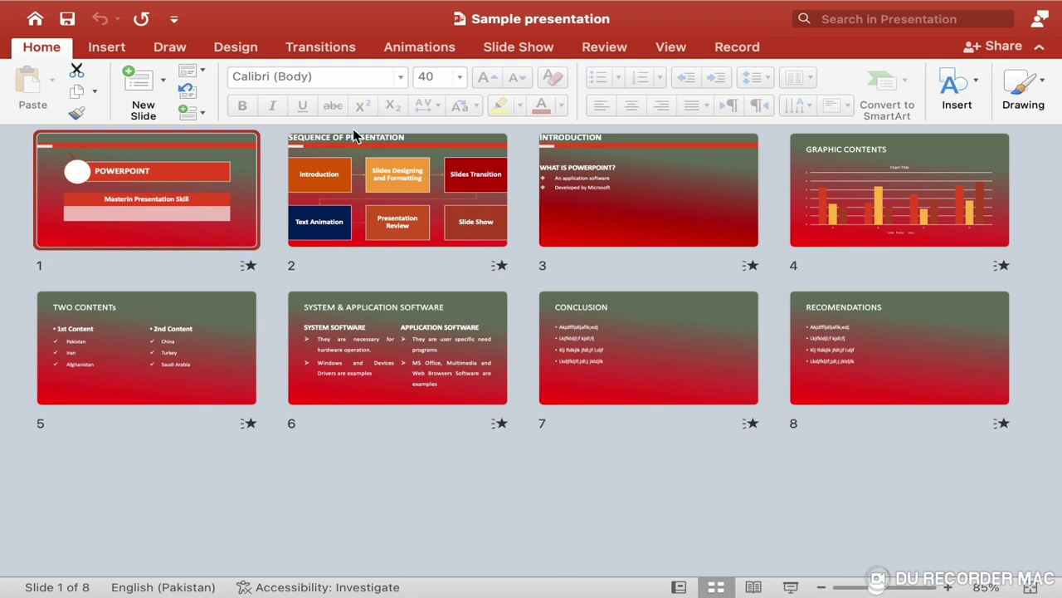
# Apply the Gallery transition to the title slide and preview it twice.
pyautogui.click(342, 49)
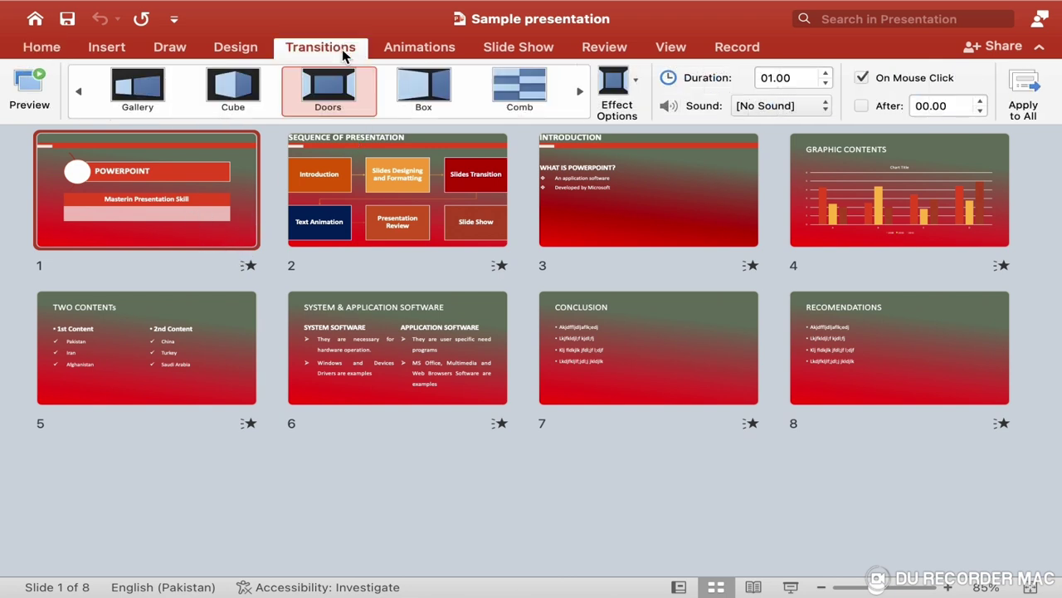
pyautogui.click(347, 125)
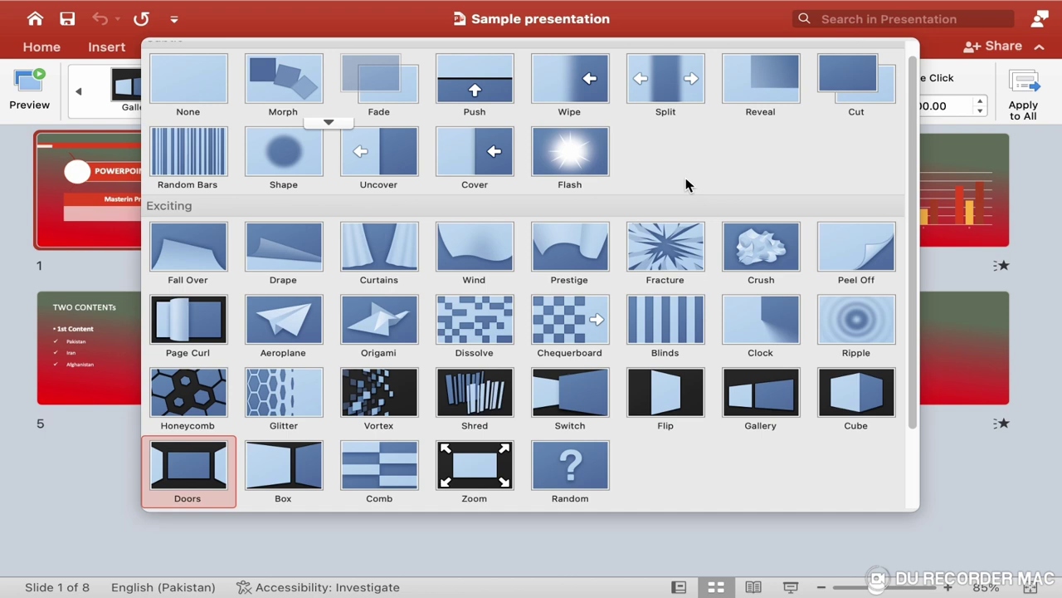
pyautogui.click(777, 417)
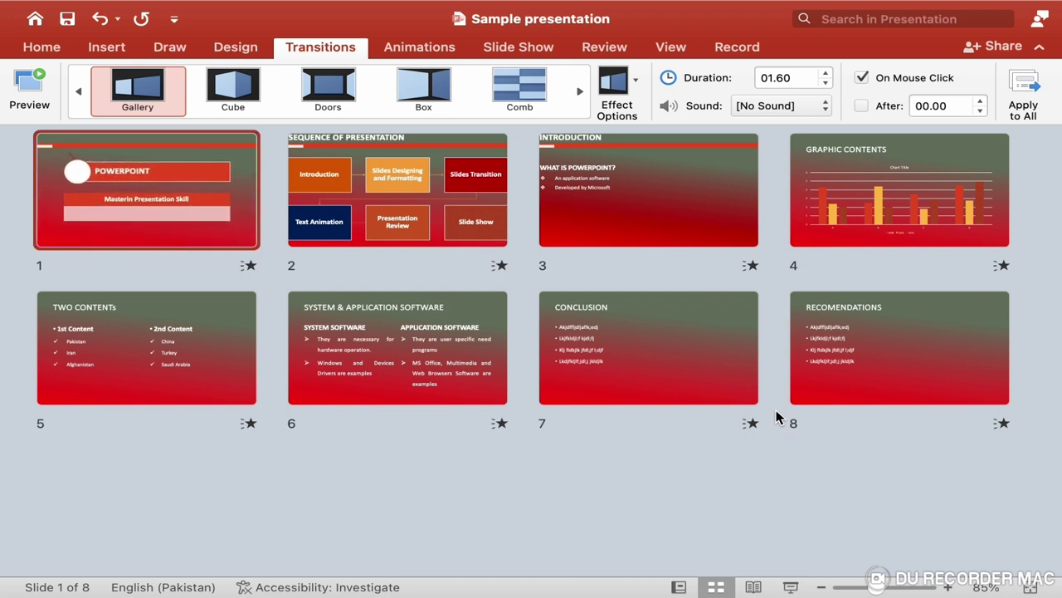
pyautogui.click(25, 88)
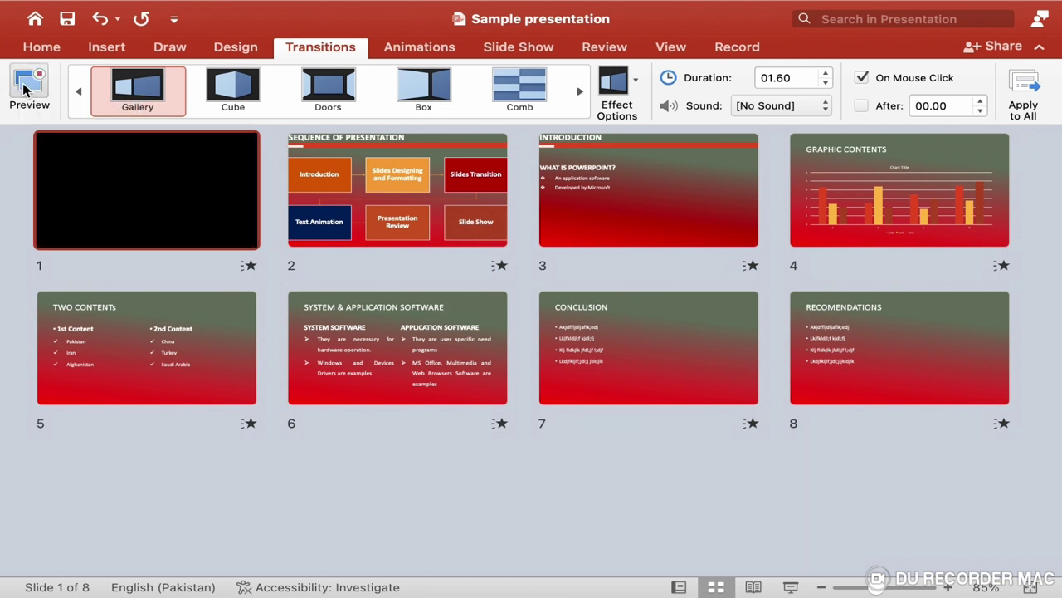
pyautogui.click(249, 265)
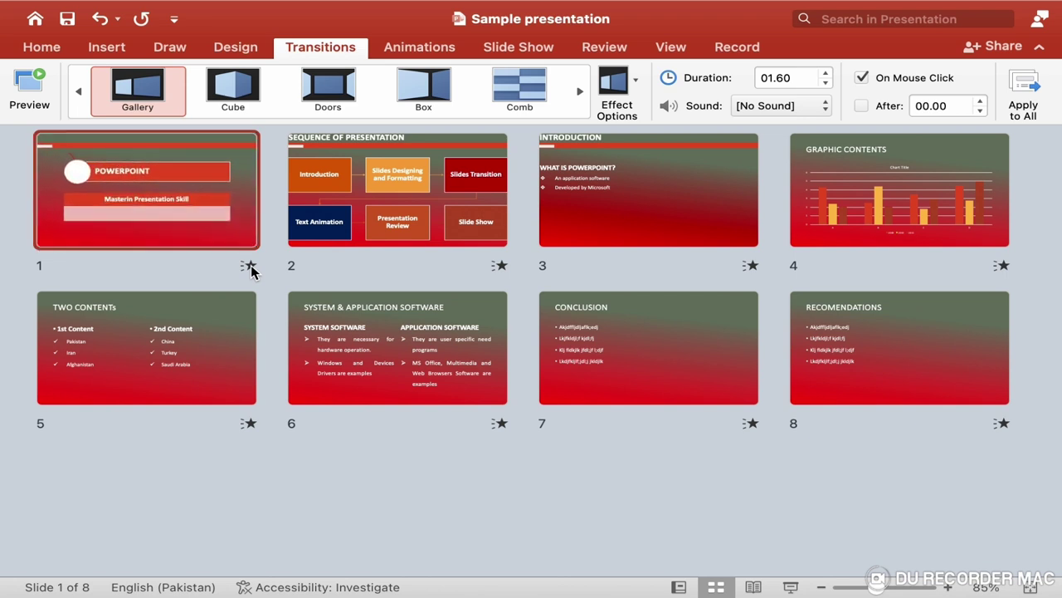
# Set slide 1's Gallery transition From Left and preview it at 04.00 seconds.
pyautogui.click(636, 87)
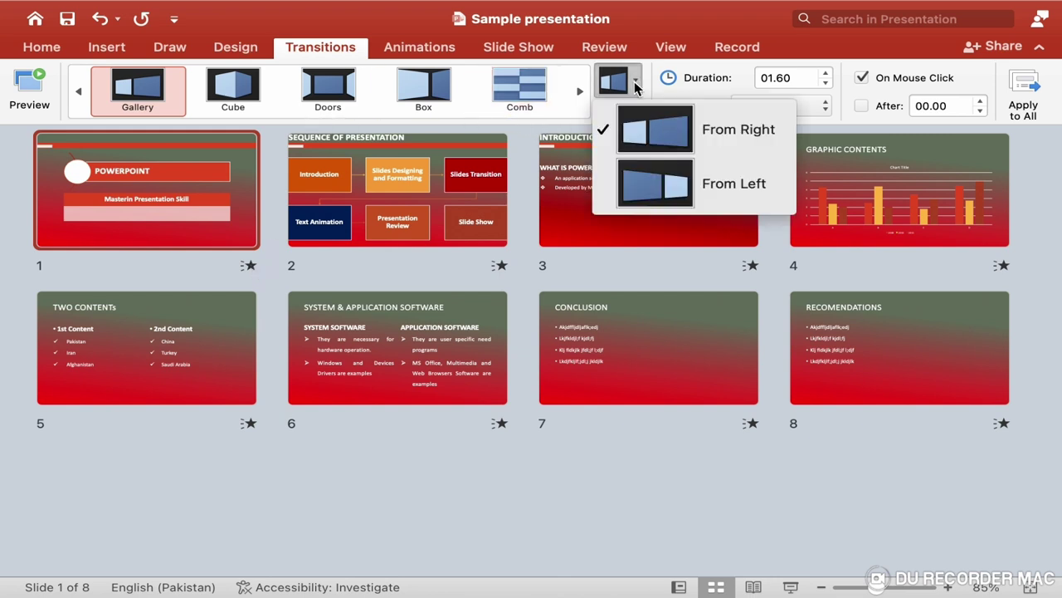
pyautogui.click(688, 187)
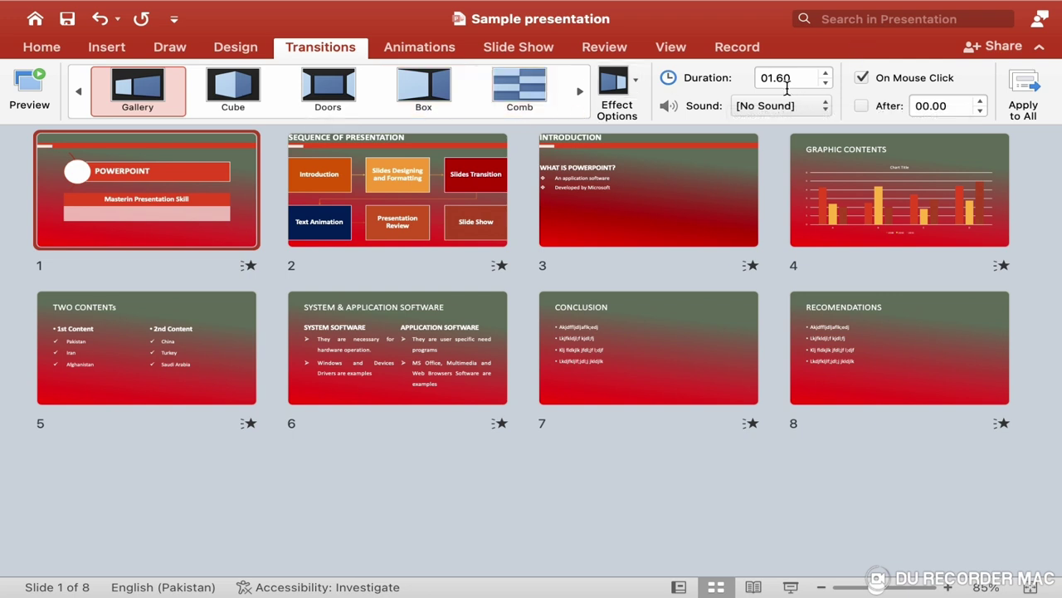
pyautogui.click(827, 74)
pyautogui.click(827, 75)
pyautogui.click(828, 75)
pyautogui.click(828, 74)
pyautogui.click(827, 75)
pyautogui.click(827, 75)
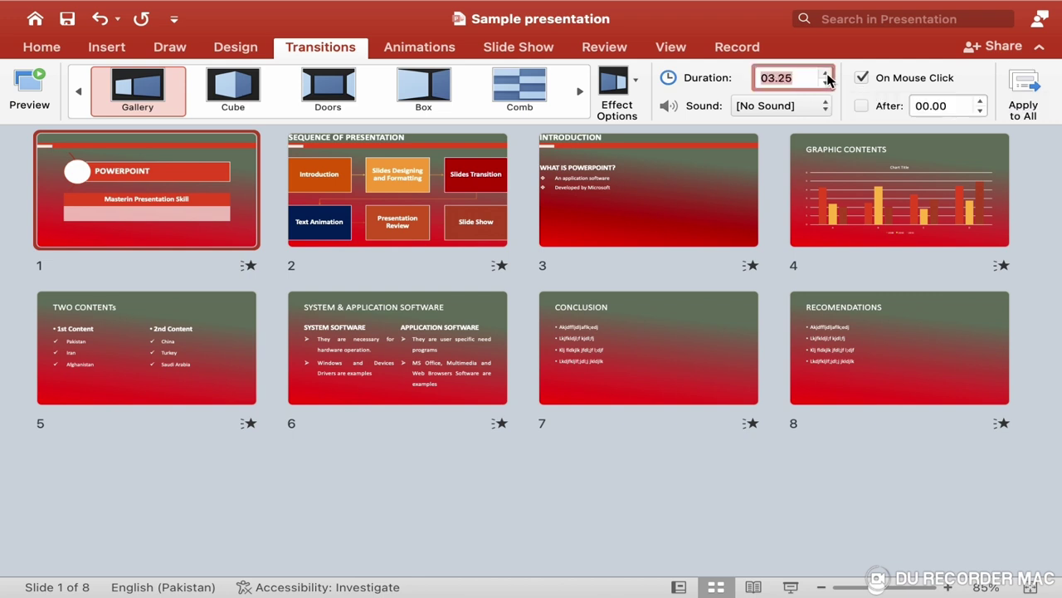
pyautogui.click(827, 75)
pyautogui.click(828, 75)
pyautogui.click(827, 75)
pyautogui.click(249, 265)
# Bring the transition duration down to 01.50 seconds.
pyautogui.click(824, 84)
pyautogui.click(824, 83)
pyautogui.click(824, 84)
pyautogui.click(824, 84)
pyautogui.click(824, 84)
pyautogui.click(824, 83)
pyautogui.click(824, 84)
pyautogui.click(824, 84)
pyautogui.click(824, 84)
pyautogui.click(824, 84)
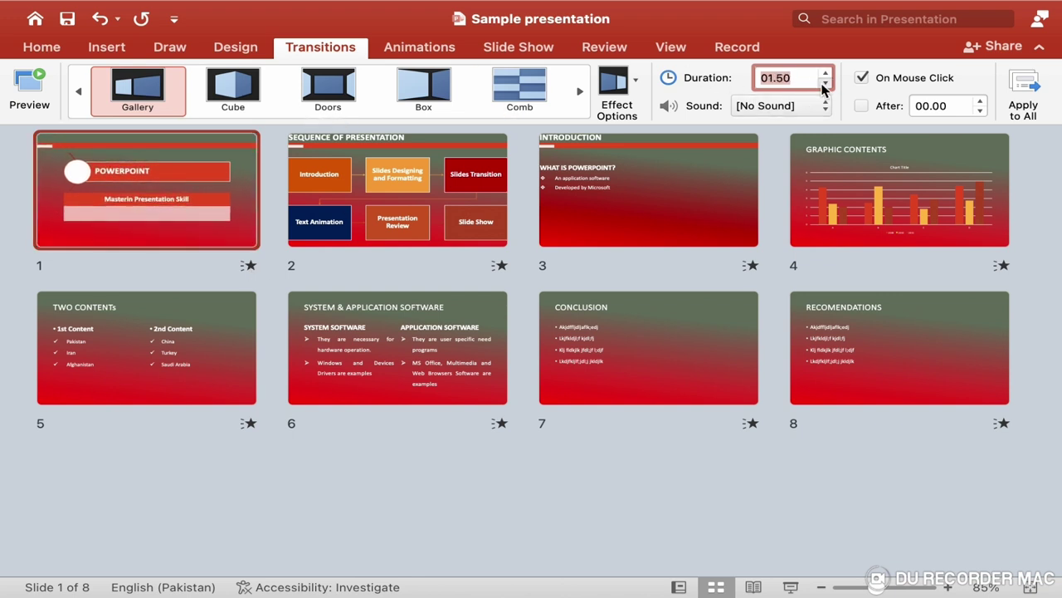
pyautogui.click(824, 84)
pyautogui.click(826, 74)
pyautogui.click(826, 74)
pyautogui.click(826, 74)
pyautogui.click(826, 84)
pyautogui.click(826, 84)
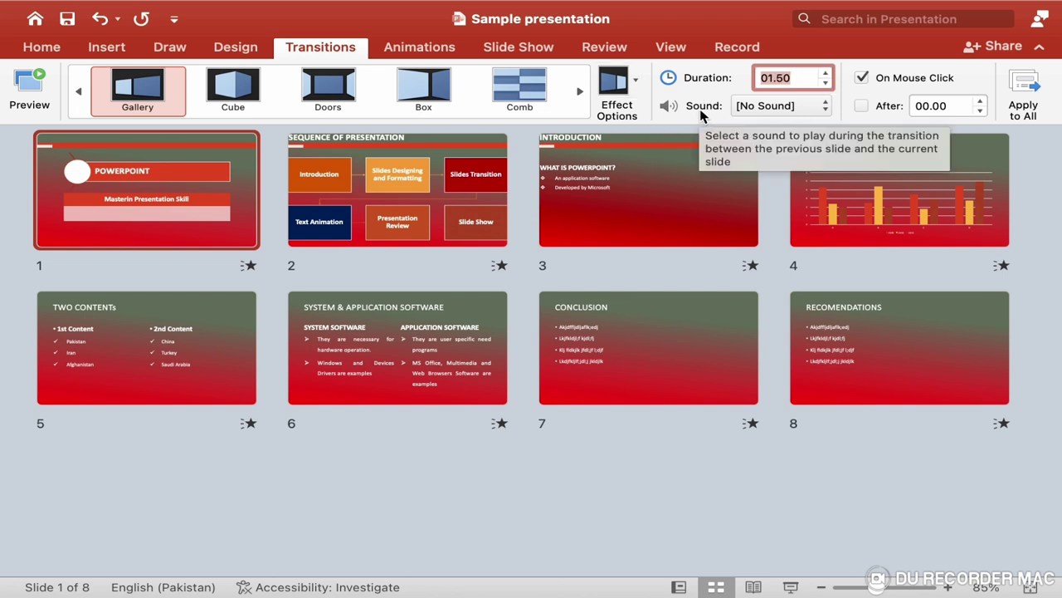
# Add the Camera sound to slide 1's Gallery transition.
pyautogui.click(775, 106)
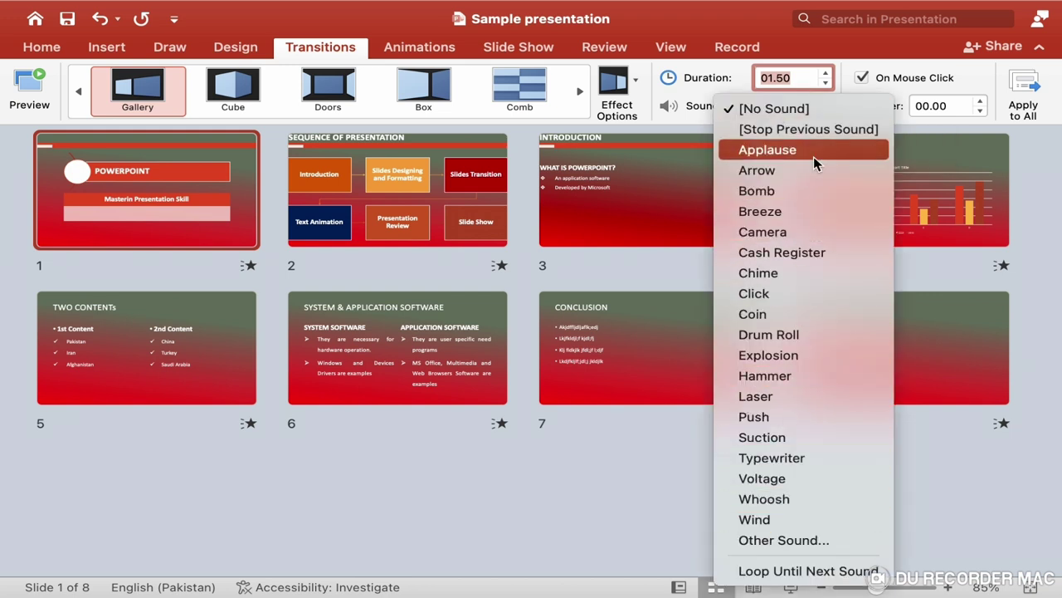
pyautogui.click(763, 233)
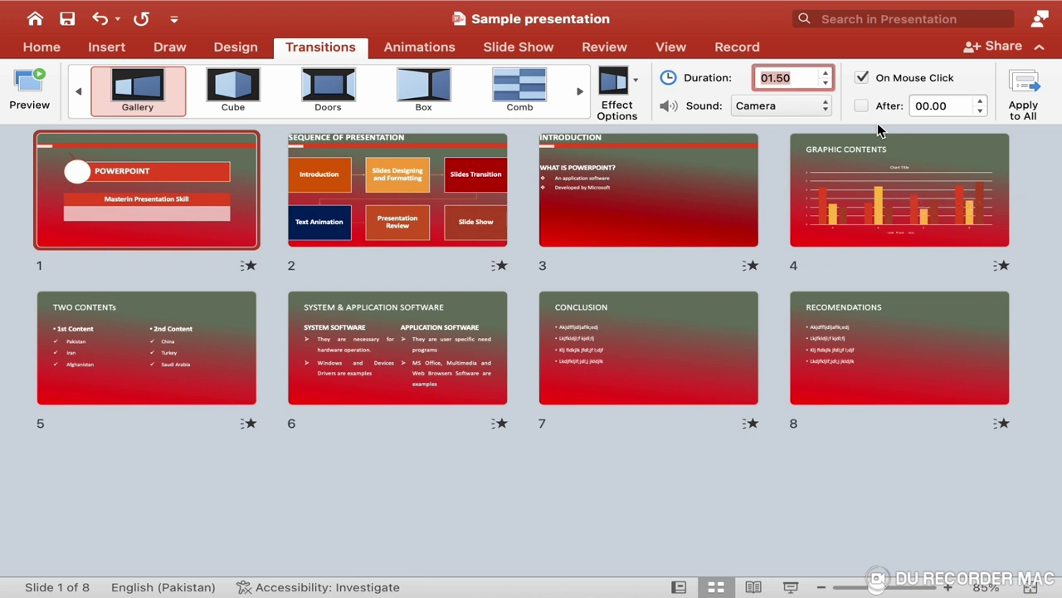
pyautogui.click(864, 81)
pyautogui.click(862, 106)
pyautogui.click(981, 102)
pyautogui.click(981, 102)
pyautogui.click(981, 102)
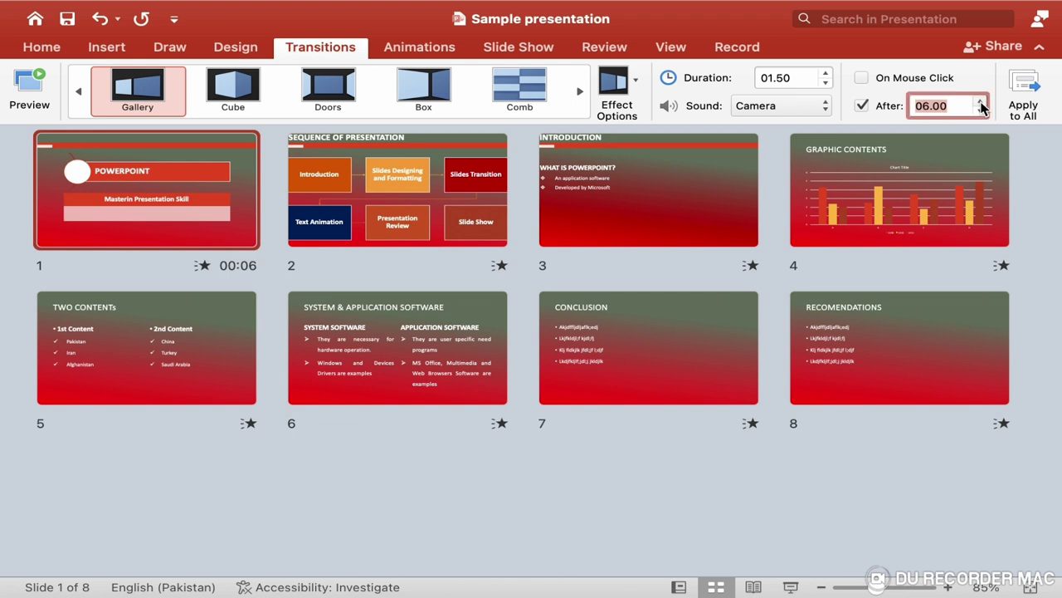
pyautogui.click(981, 102)
pyautogui.click(981, 103)
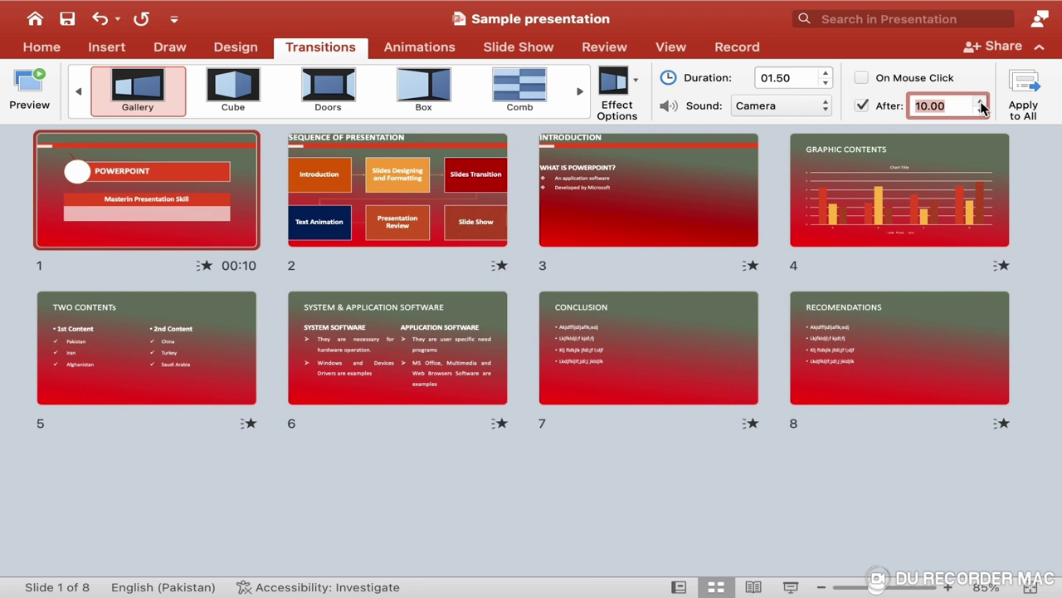
pyautogui.click(981, 112)
pyautogui.click(981, 111)
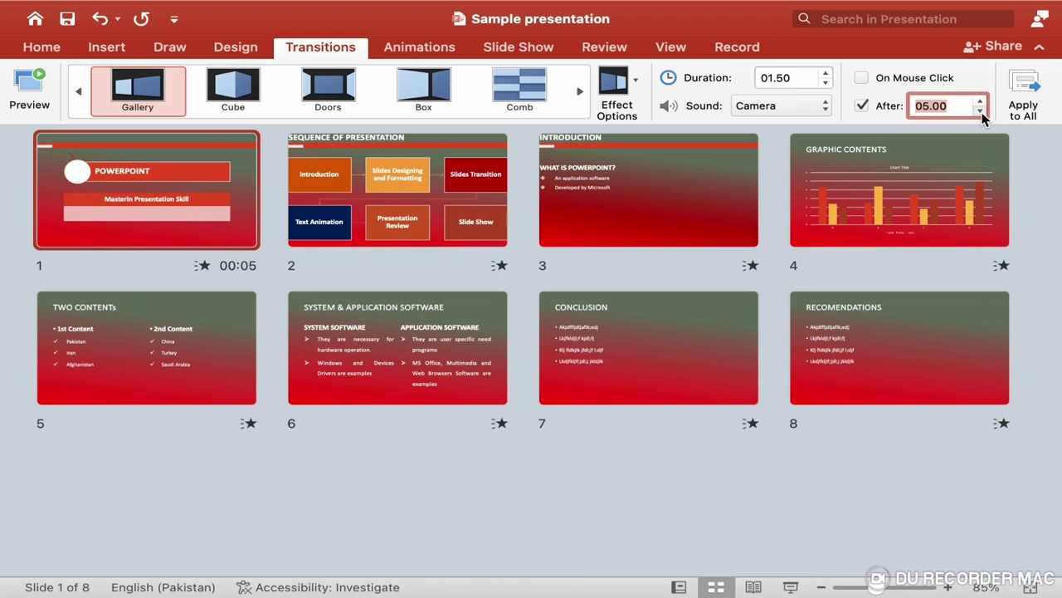
pyautogui.click(981, 111)
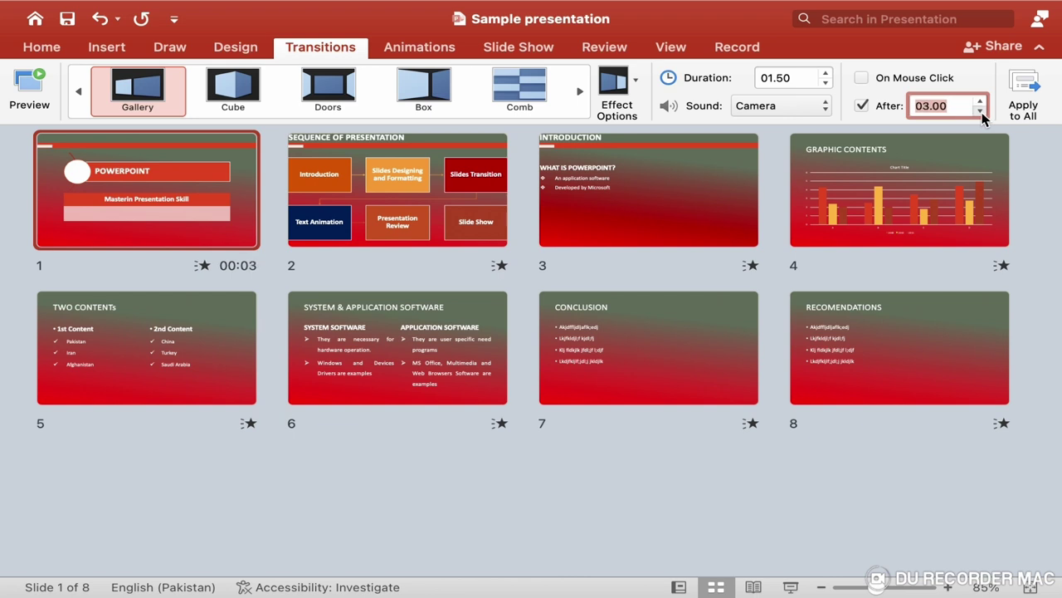
pyautogui.click(861, 78)
pyautogui.click(862, 107)
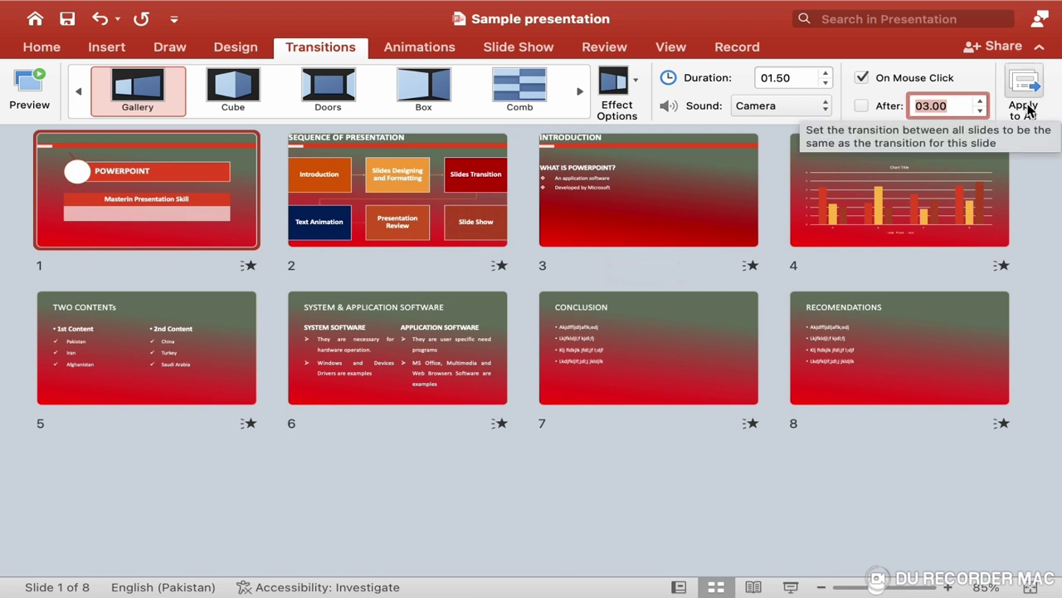
# Keep Cube as slide 2's transition, preview it, and set it to From Bottom.
pyautogui.click(408, 244)
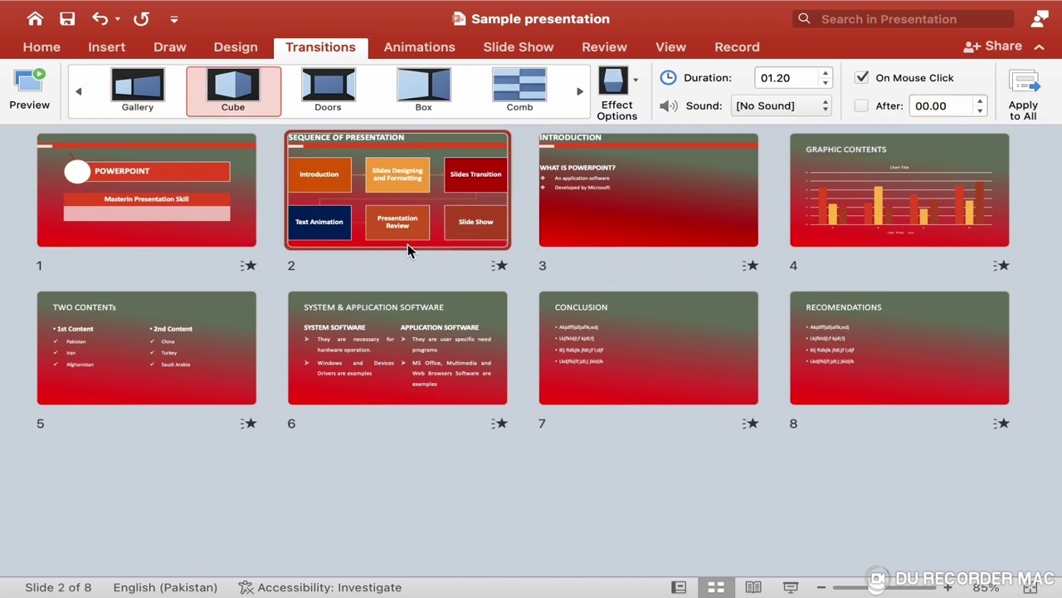
pyautogui.click(335, 125)
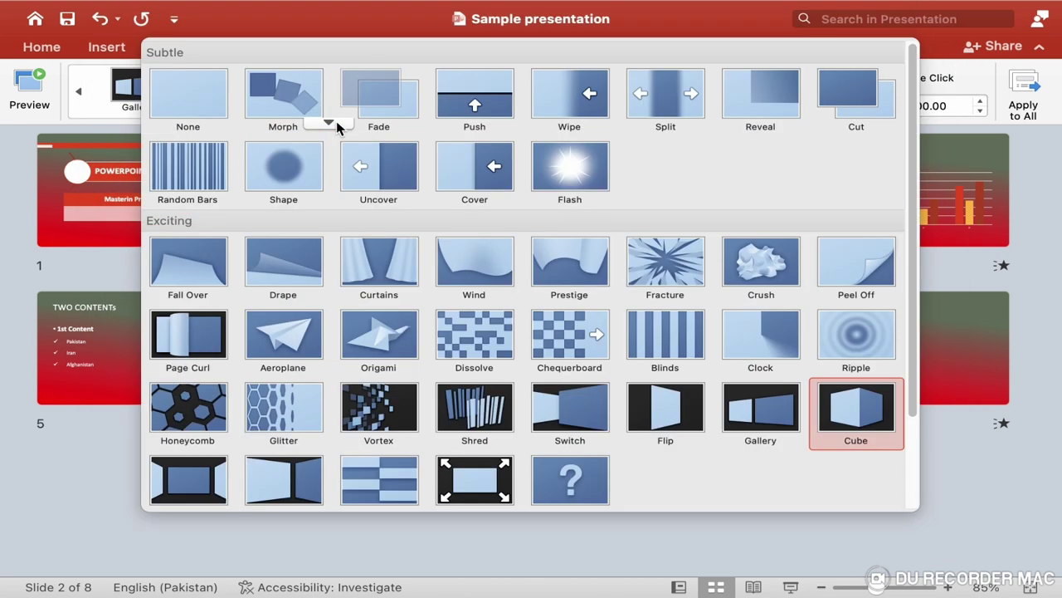
pyautogui.click(849, 415)
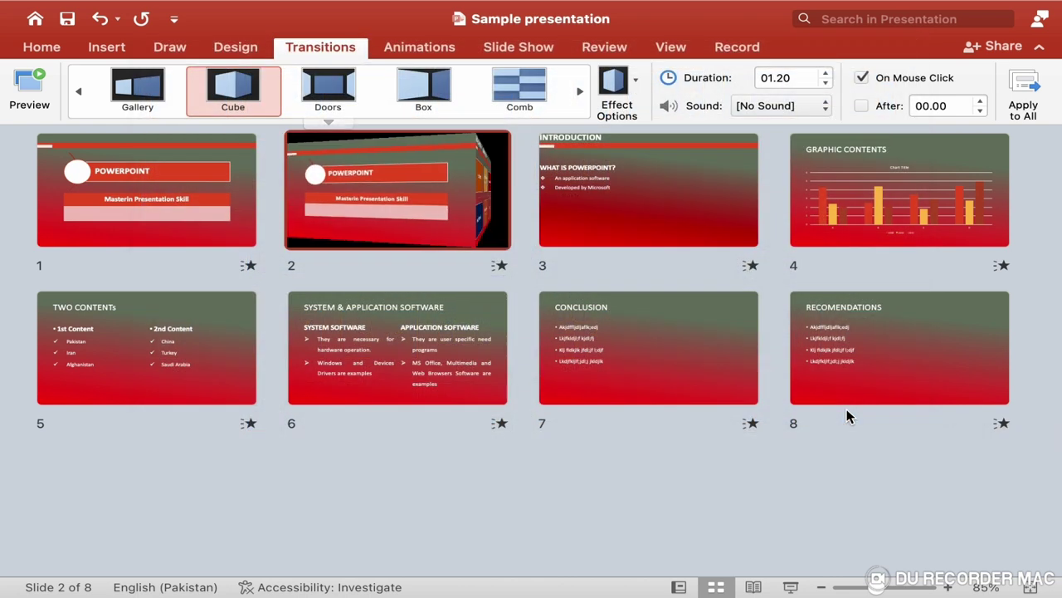
pyautogui.click(499, 266)
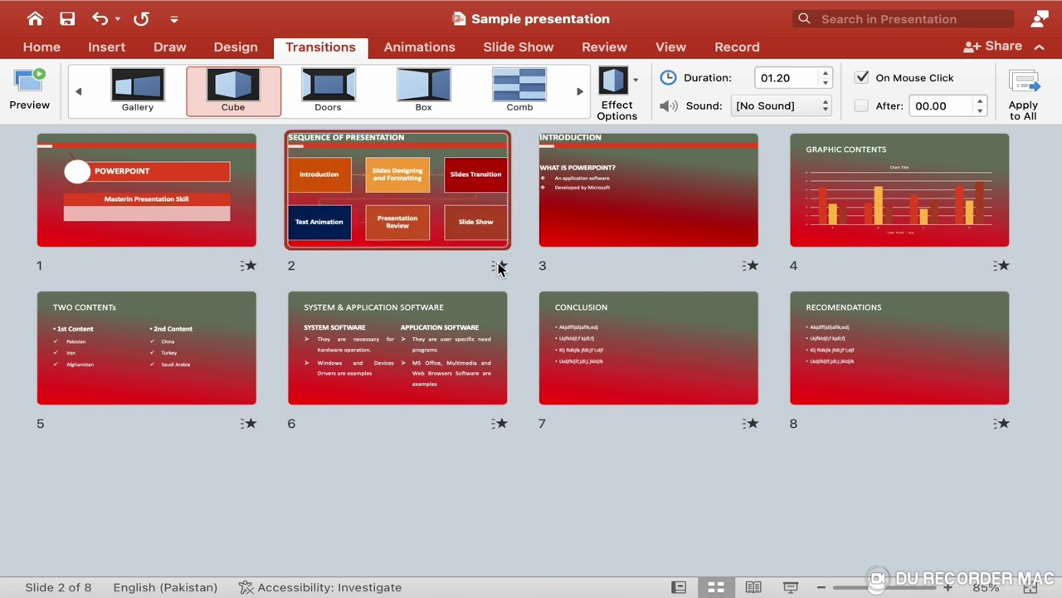
pyautogui.click(635, 97)
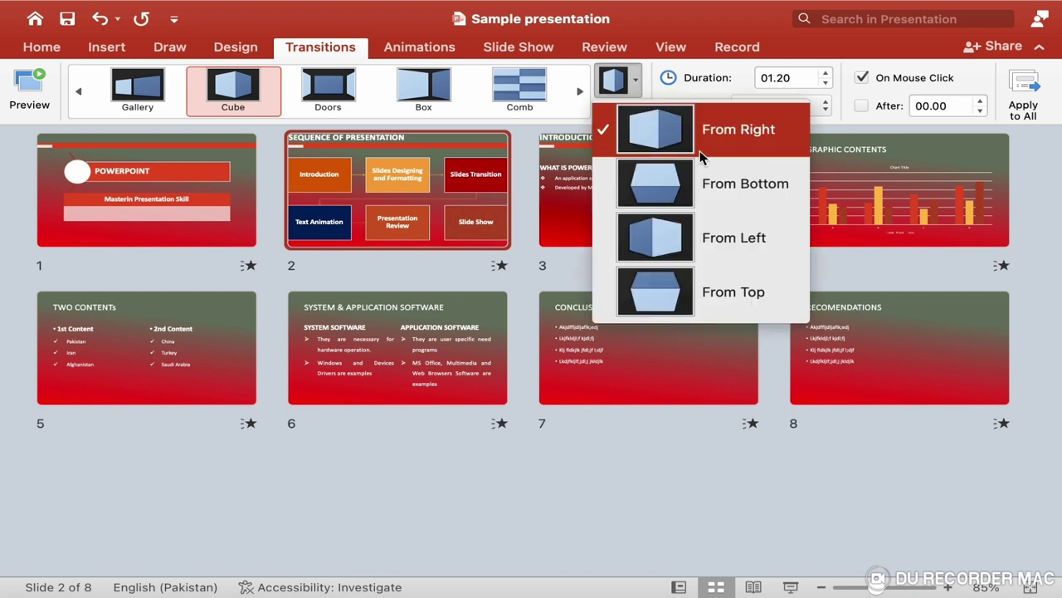
pyautogui.click(707, 206)
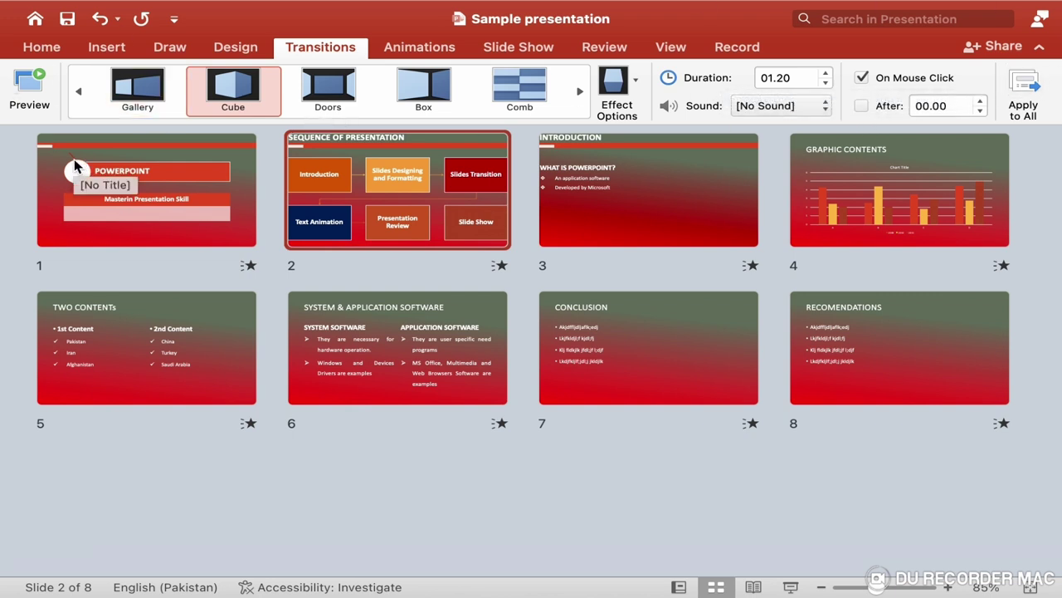
# Give slide 3 the Doors transition and slide 4 the Comb transition.
pyautogui.click(653, 239)
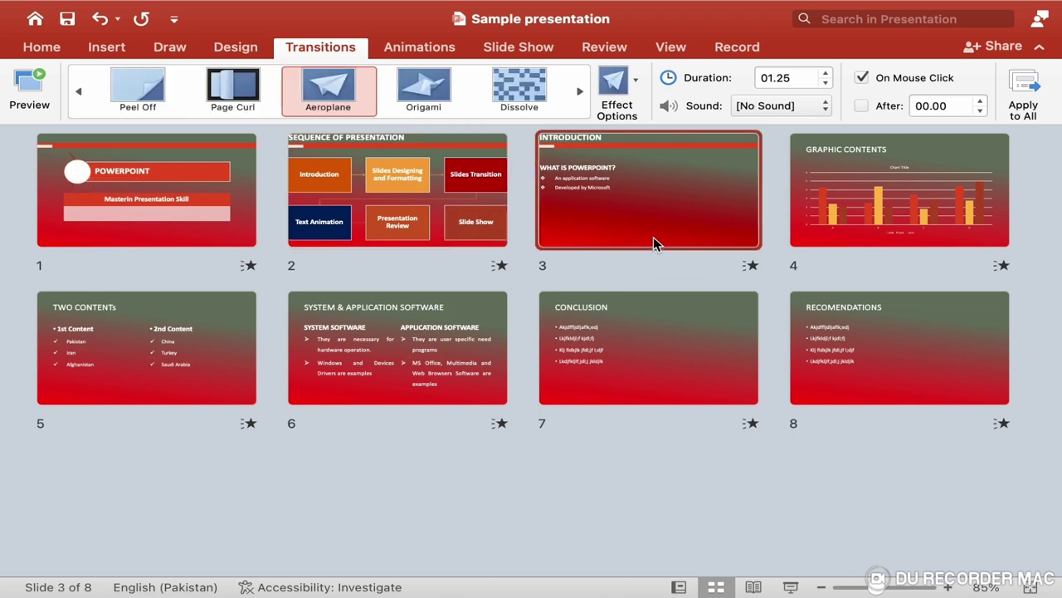
pyautogui.click(349, 126)
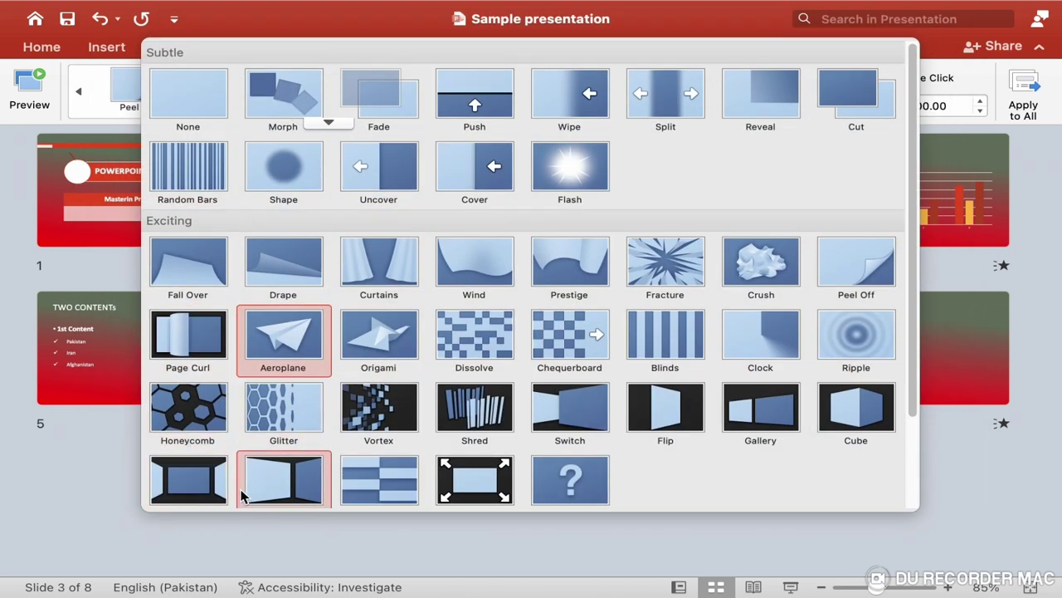
pyautogui.click(190, 498)
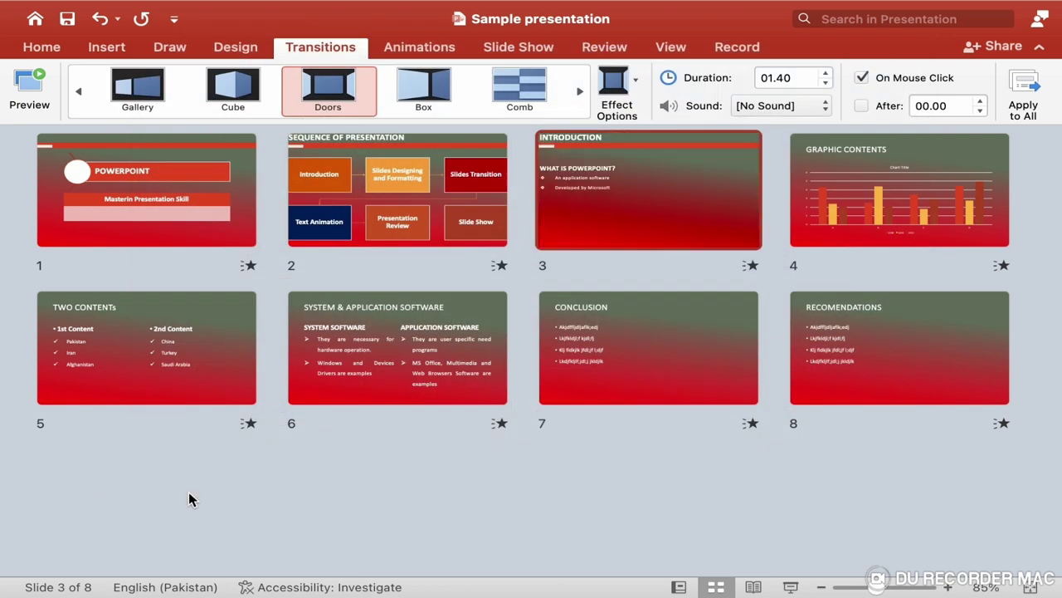
pyautogui.click(947, 236)
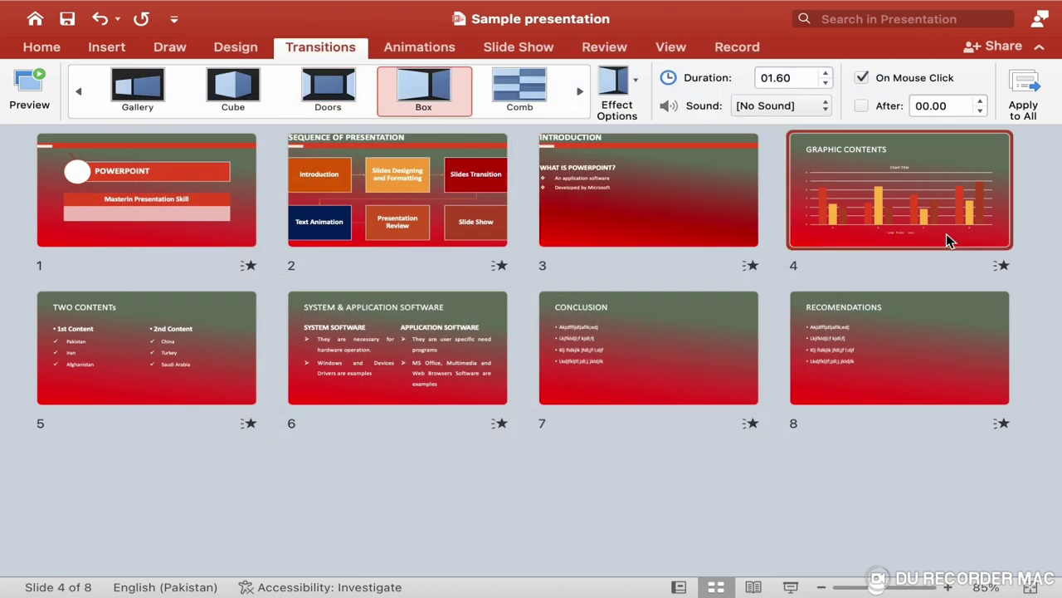
pyautogui.click(529, 99)
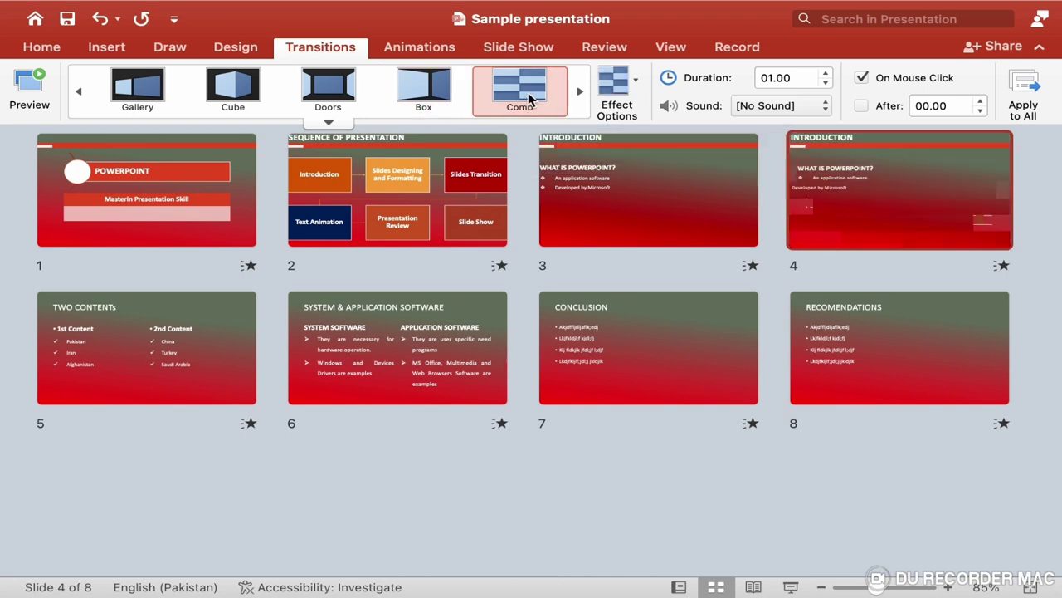
# Give slide 5, TWO CONTENTs, the Peel Off transition.
pyautogui.click(132, 404)
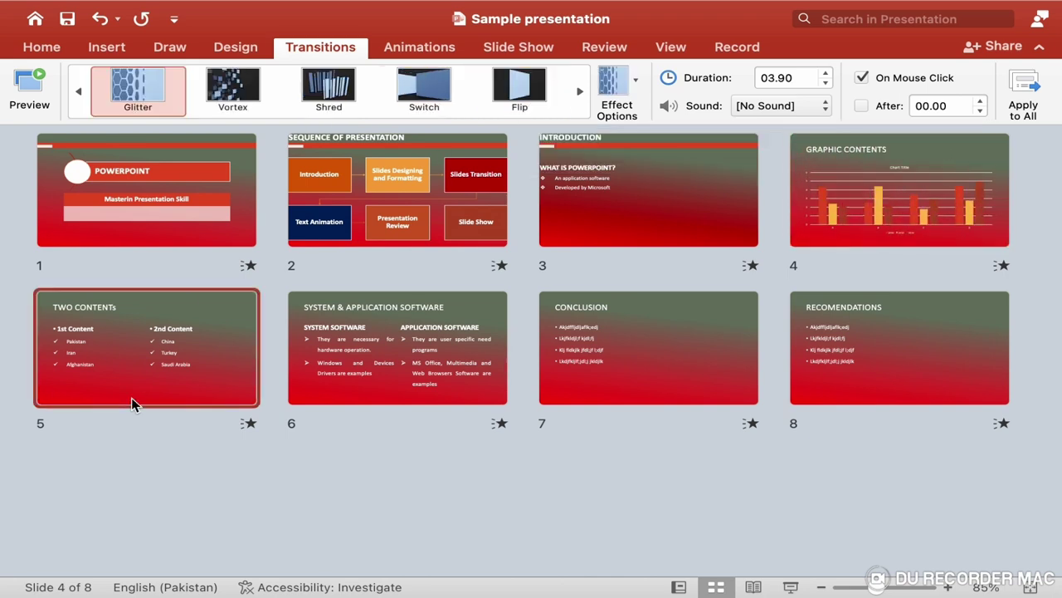
pyautogui.click(324, 123)
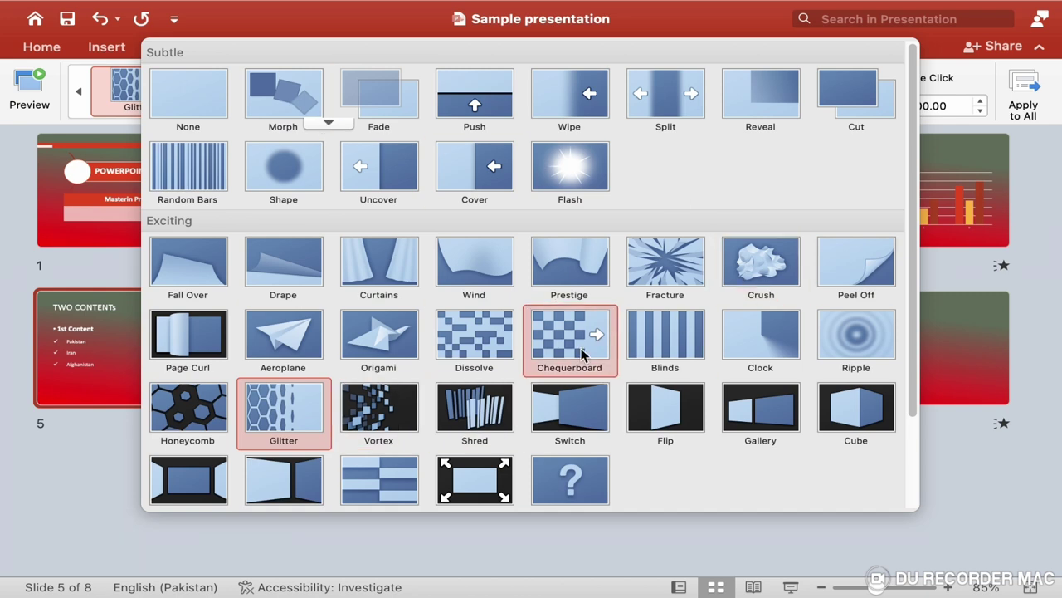
pyautogui.click(847, 282)
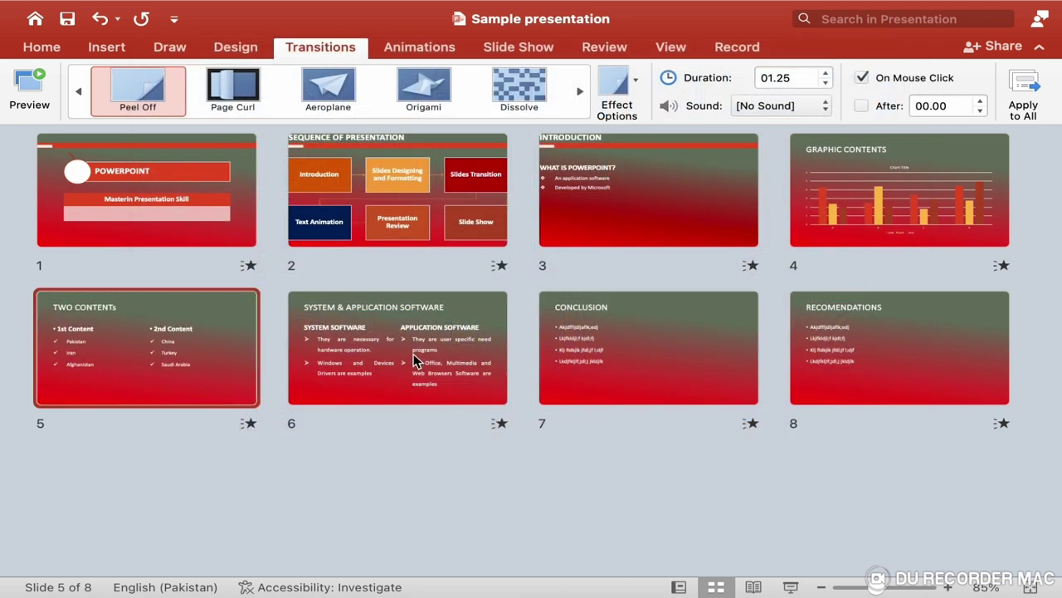
pyautogui.click(417, 375)
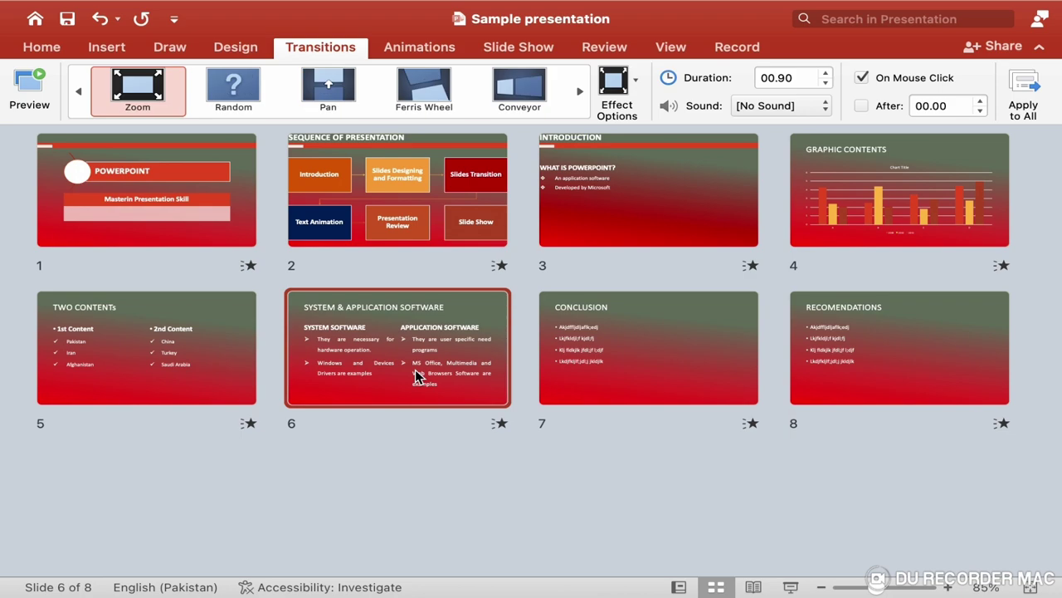
# Give slide 6 the Page Curl transition and slide 7, CONCLUSION, the Split transition.
pyautogui.click(329, 123)
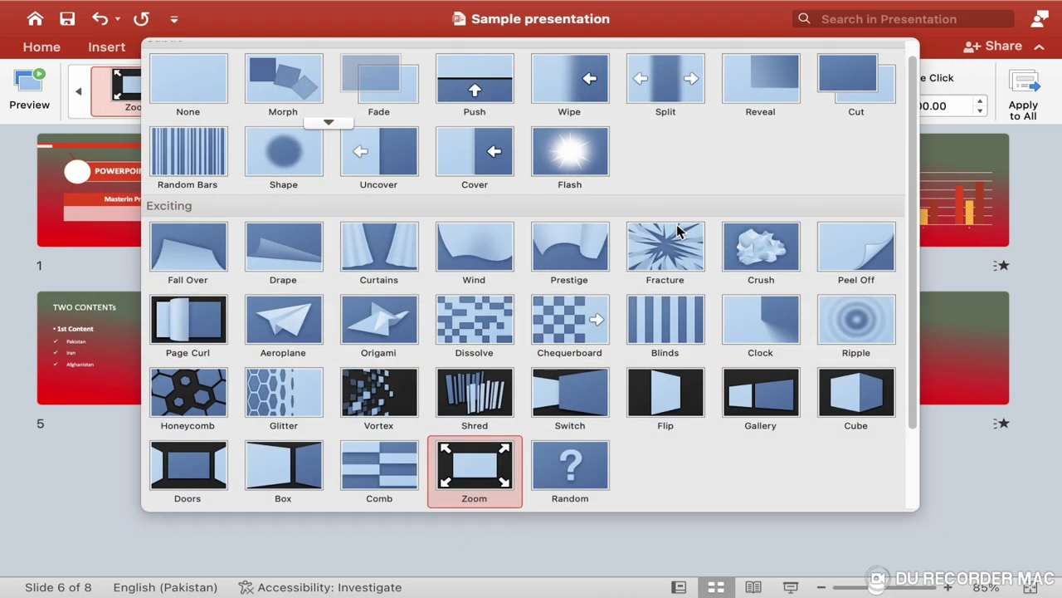
pyautogui.click(214, 325)
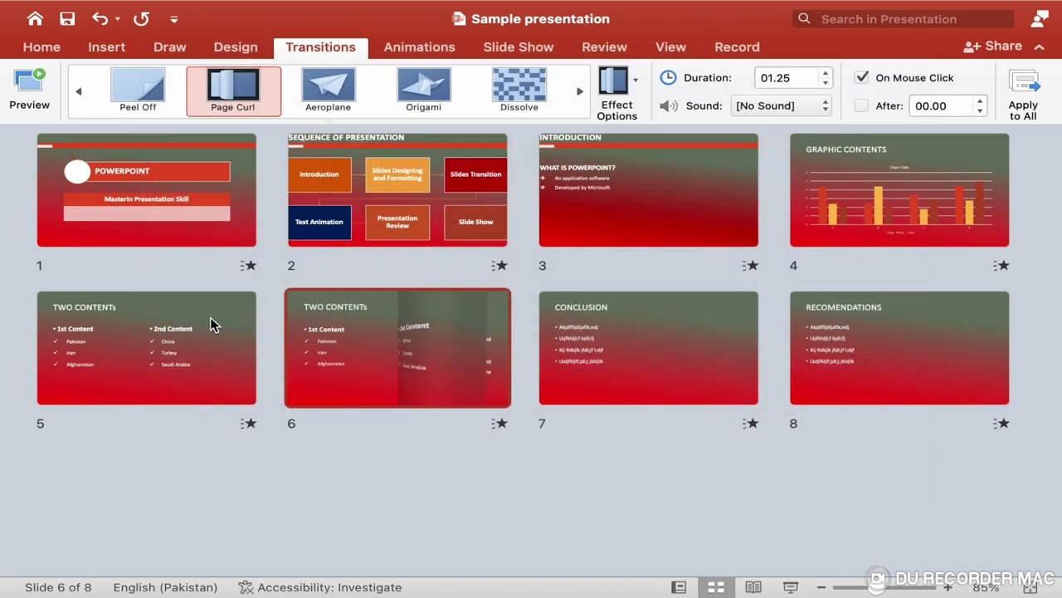
pyautogui.click(664, 345)
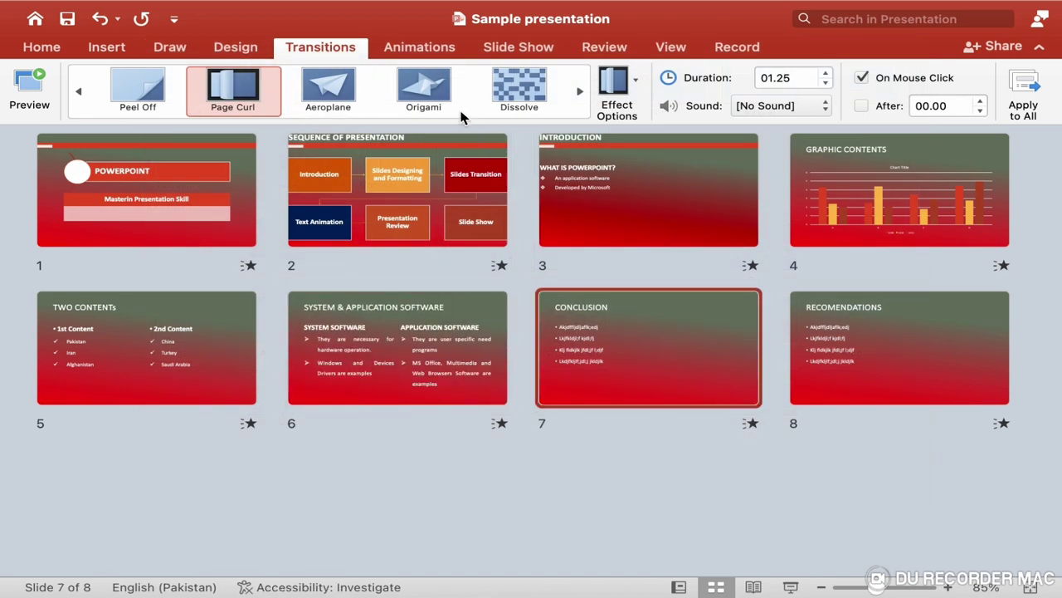
pyautogui.click(331, 125)
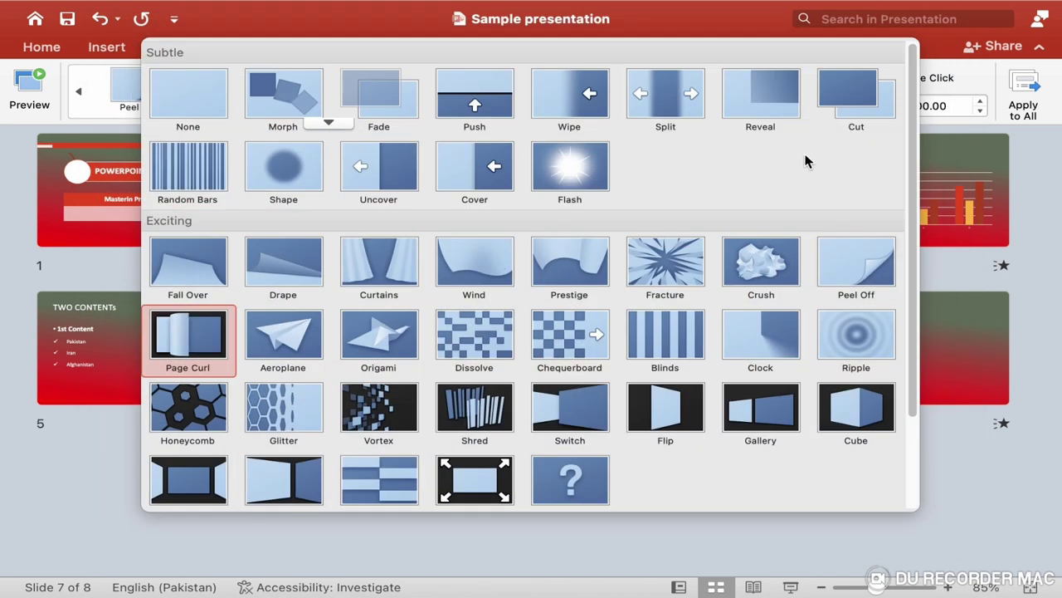
pyautogui.click(692, 115)
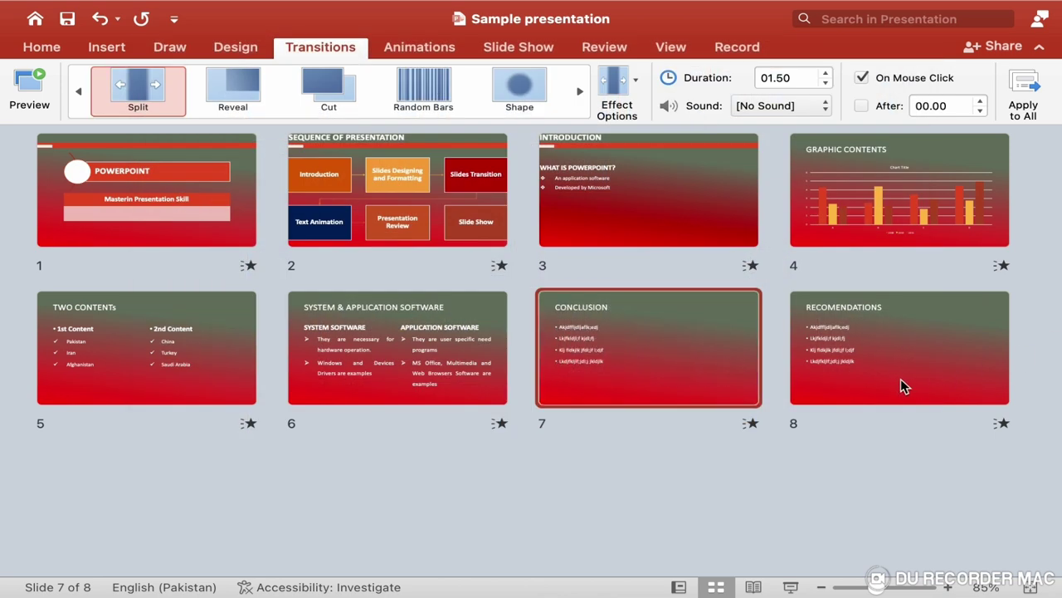
# Give slide 8, RECOMENDATIONS, the Honeycomb transition, then reselect the title slide.
pyautogui.click(901, 380)
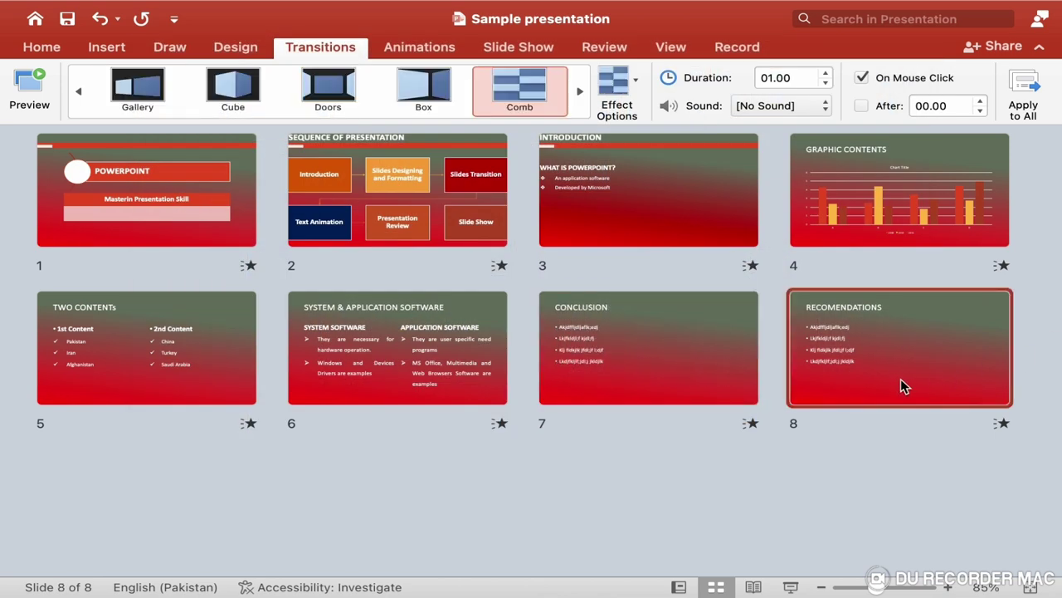
pyautogui.click(330, 122)
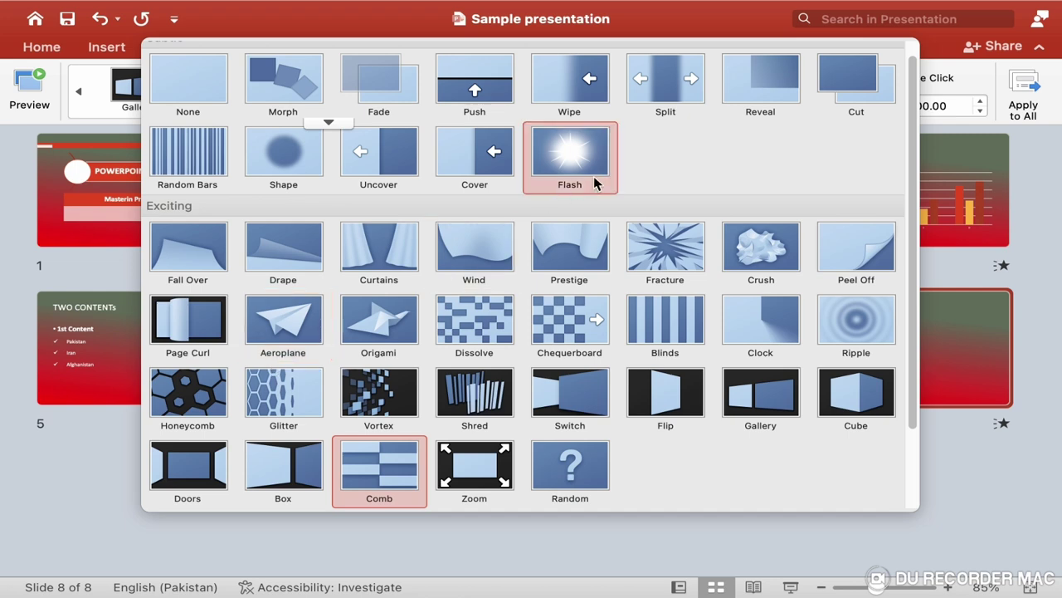
pyautogui.click(210, 413)
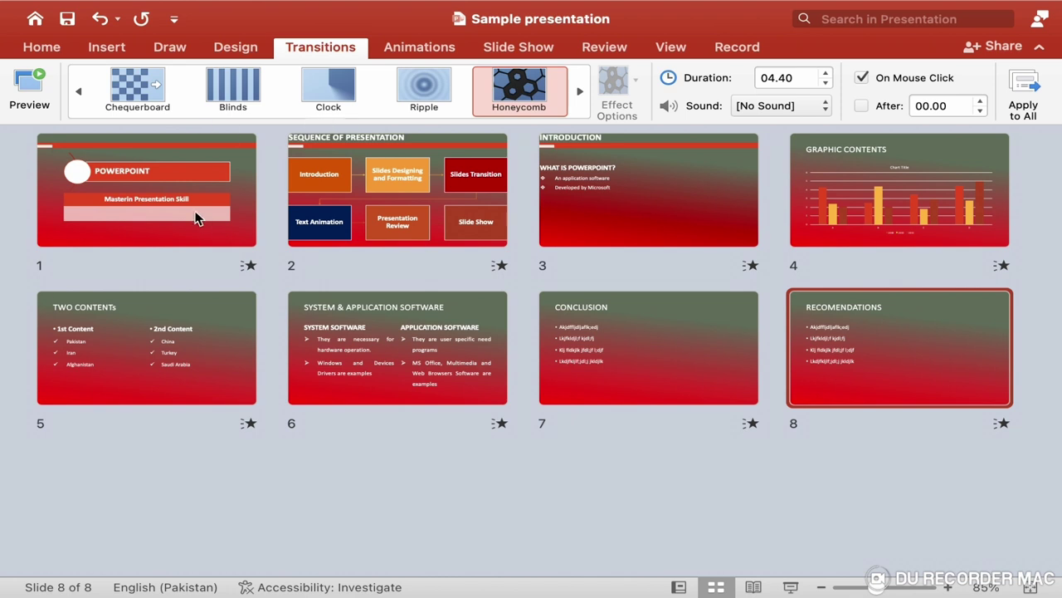
pyautogui.click(196, 218)
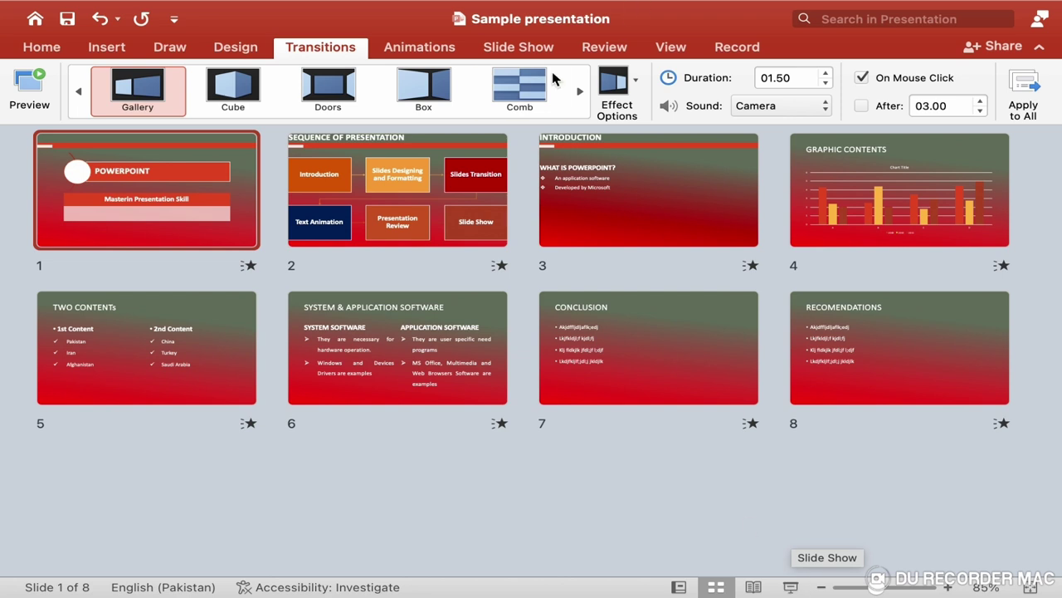
# Start the full-screen slide show from the POWERPOINT title slide.
pyautogui.click(528, 50)
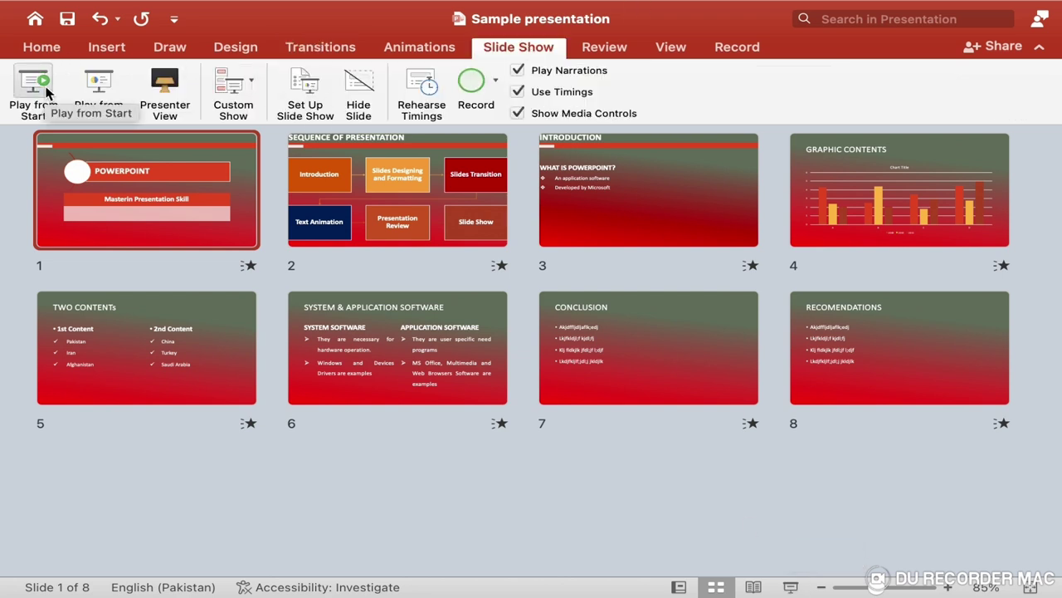
pyautogui.click(346, 47)
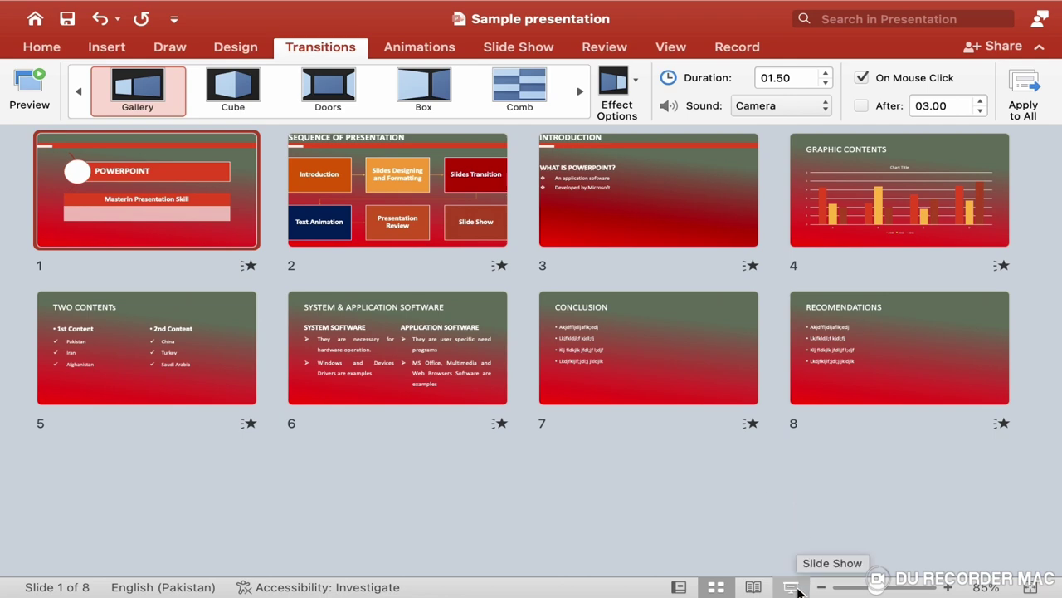
pyautogui.click(792, 588)
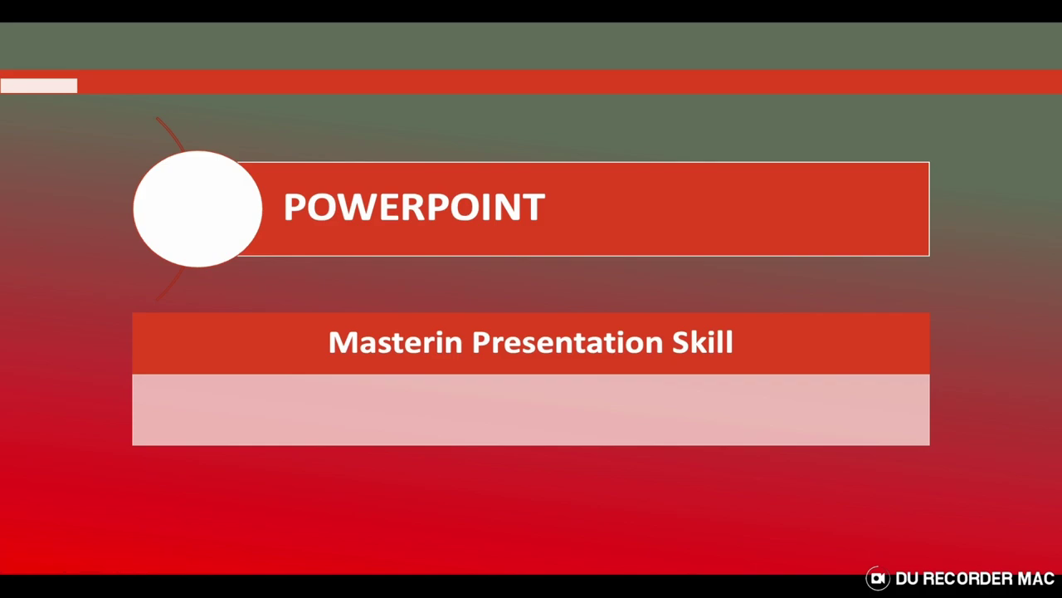
# Advance from SEQUENCE OF PRESENTATION through RECOMENDATIONS and end the slide show.
pyautogui.press('Right')
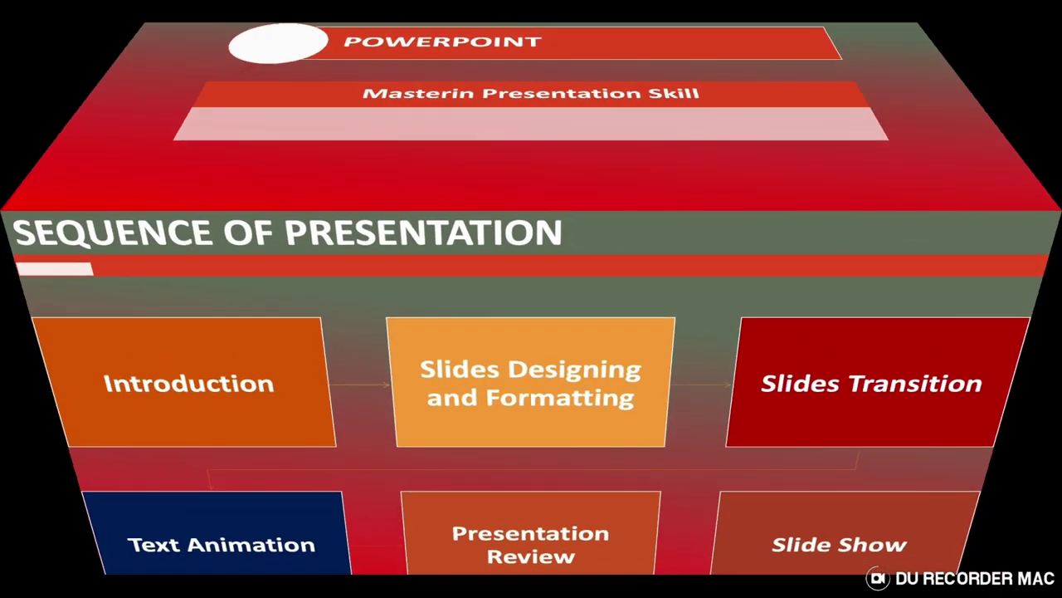
pyautogui.press('Right')
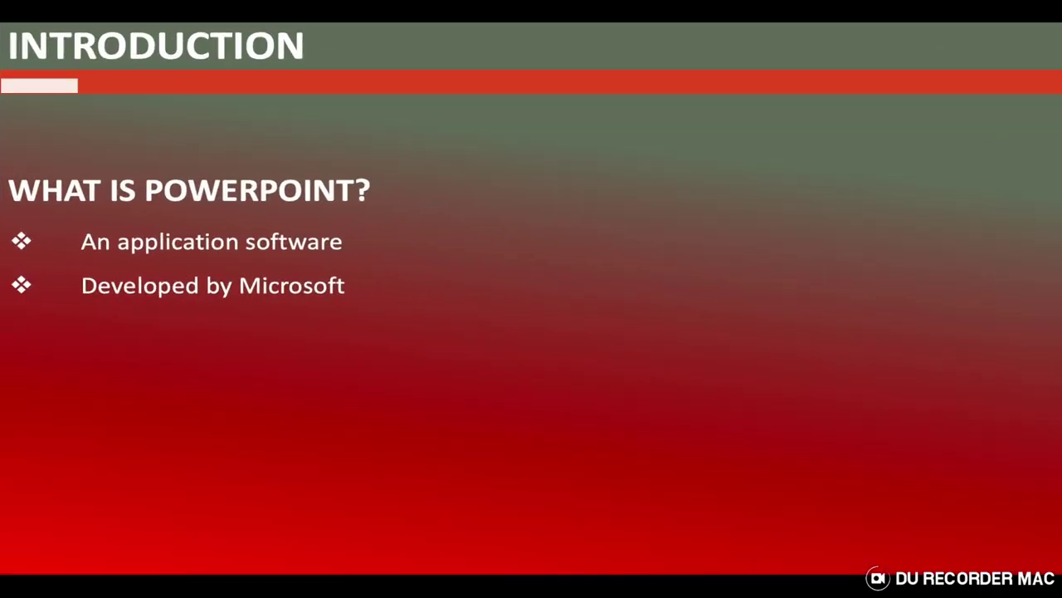
pyautogui.press('Right')
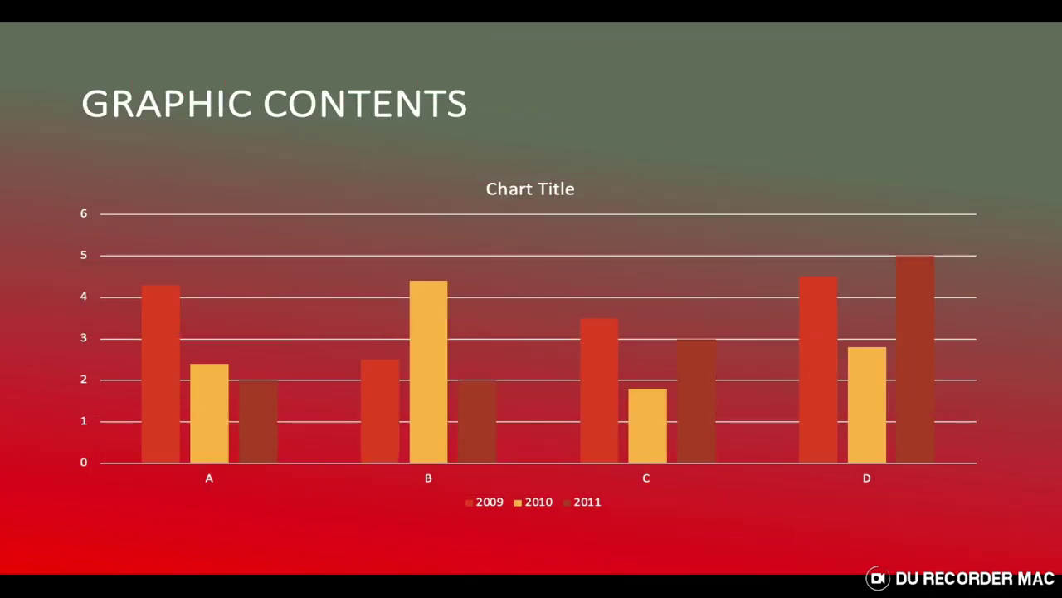
pyautogui.press('Right')
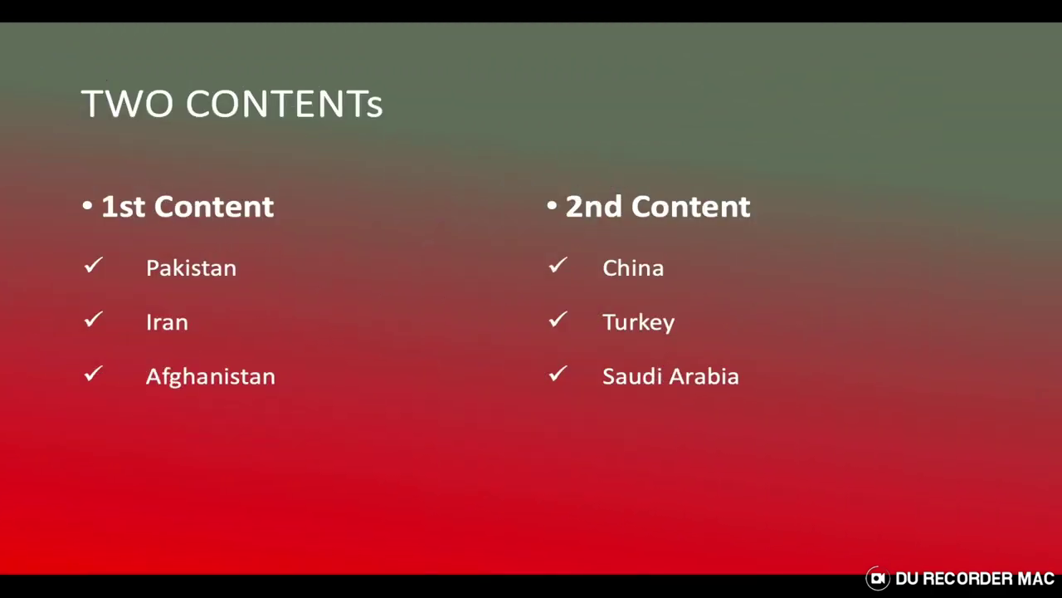
pyautogui.press('Right')
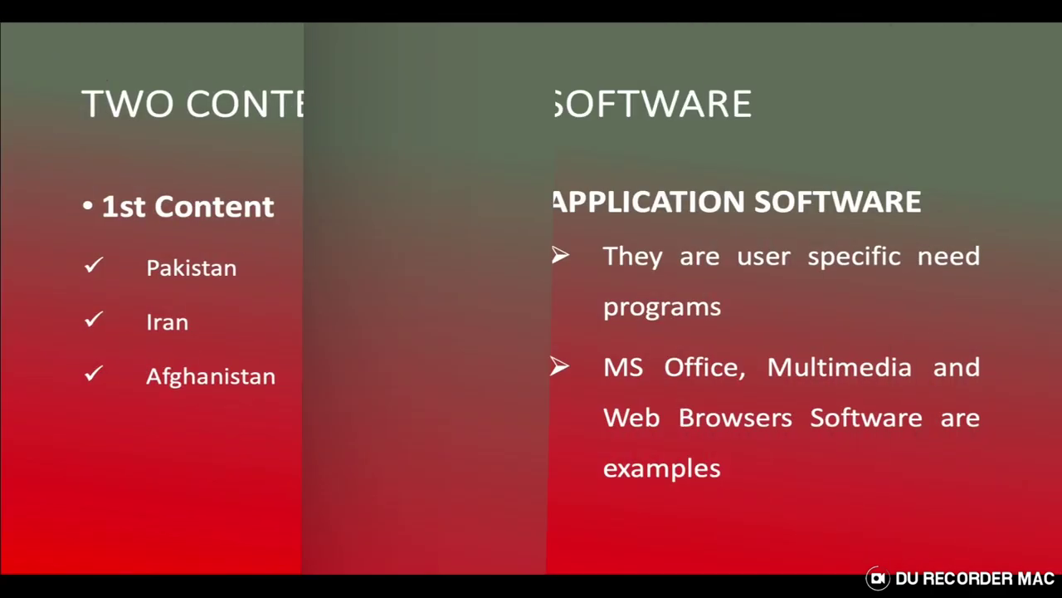
pyautogui.press('Right')
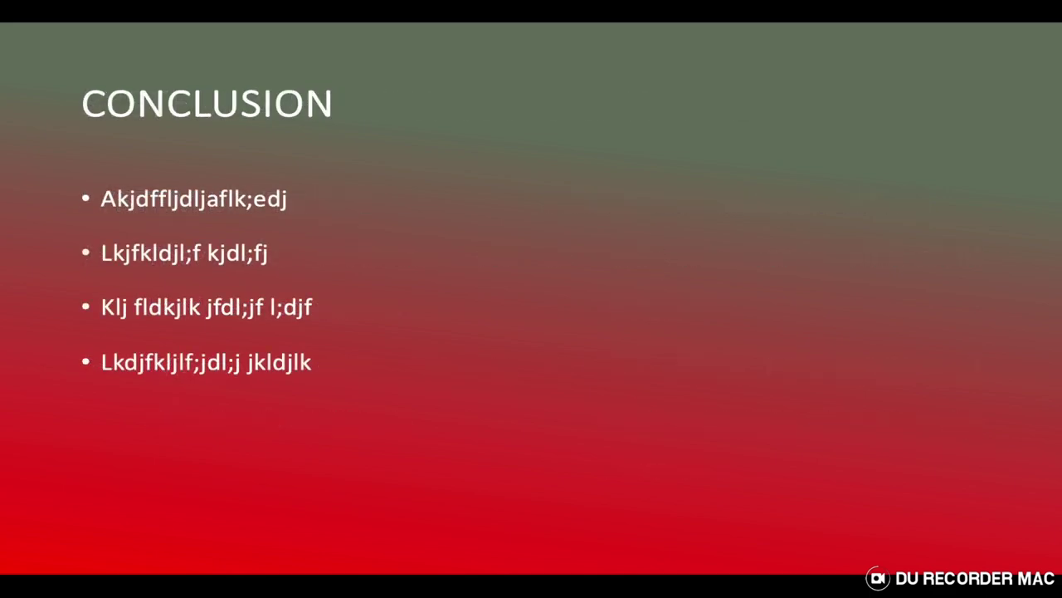
pyautogui.press('Right')
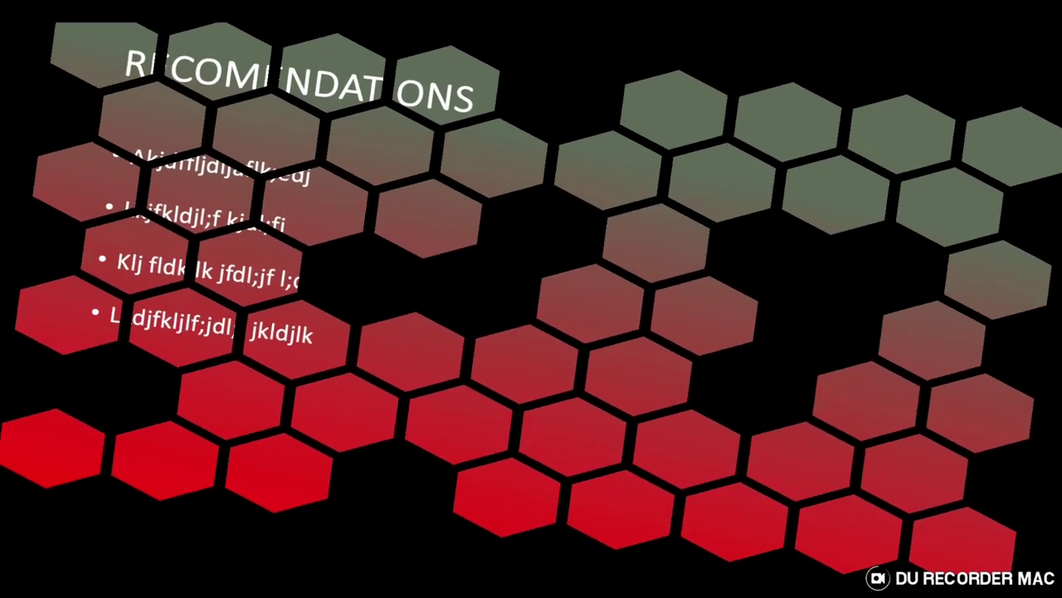
pyautogui.press('Right')
pyautogui.press('Right')
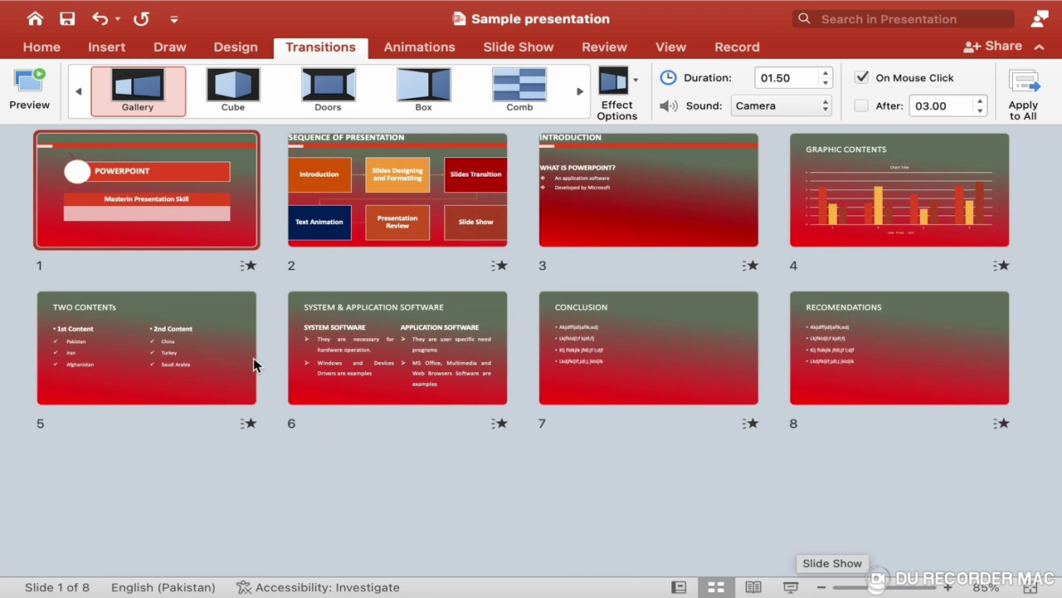
# Return to Normal view and display slide 2, SEQUENCE OF PRESENTATION.
pyautogui.click(674, 589)
pyautogui.scroll(-3, 447, 357)
pyautogui.click(447, 357)
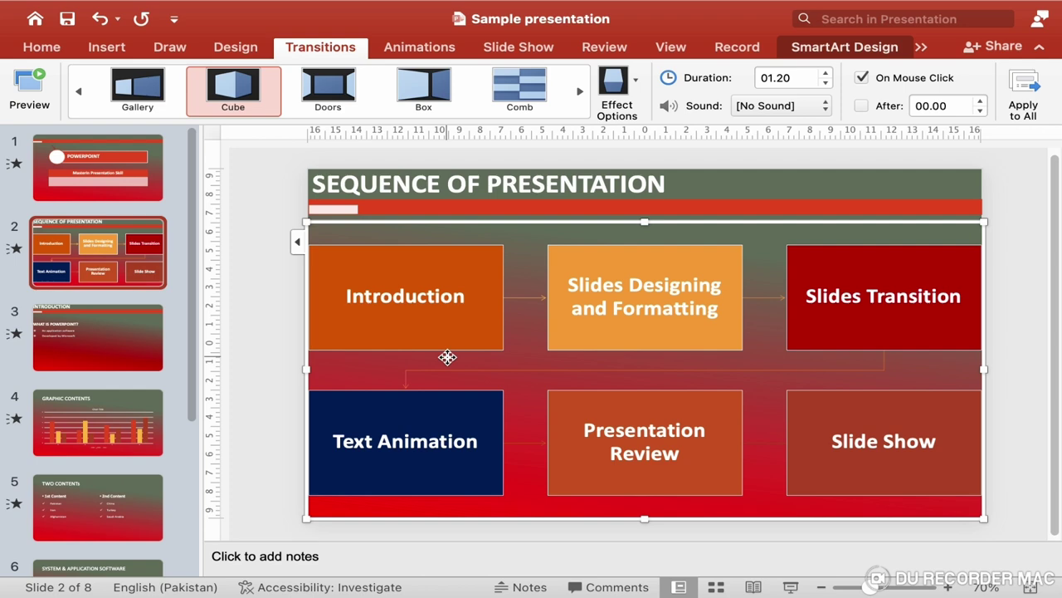